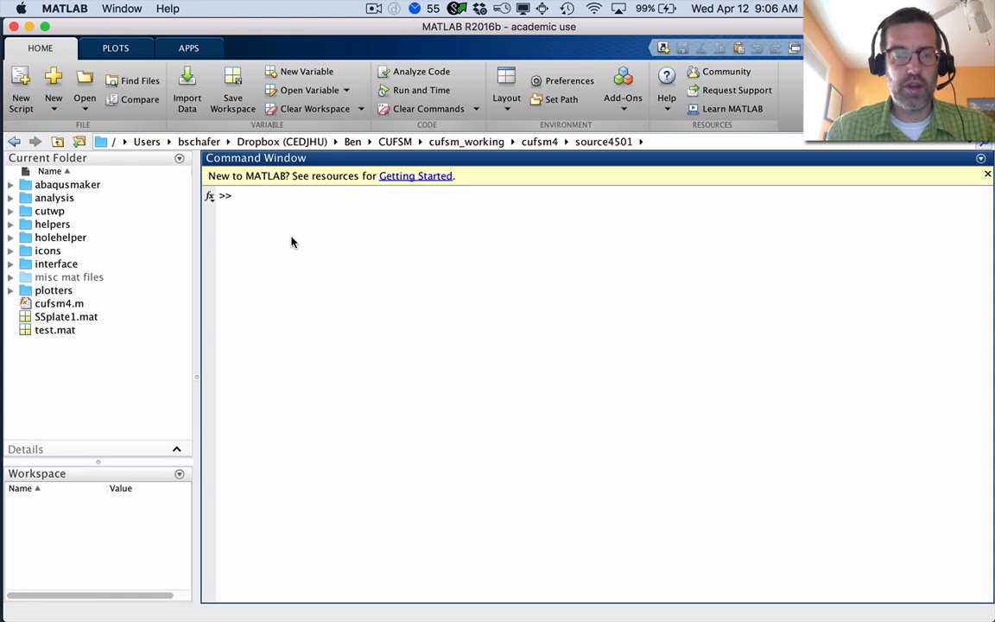
text(cufsm)
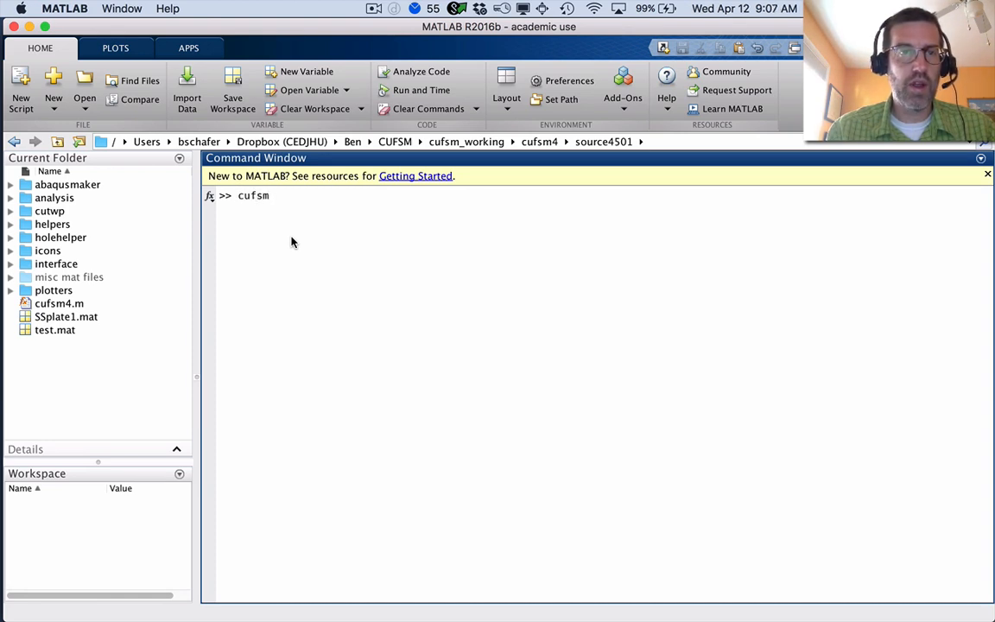
text(4)
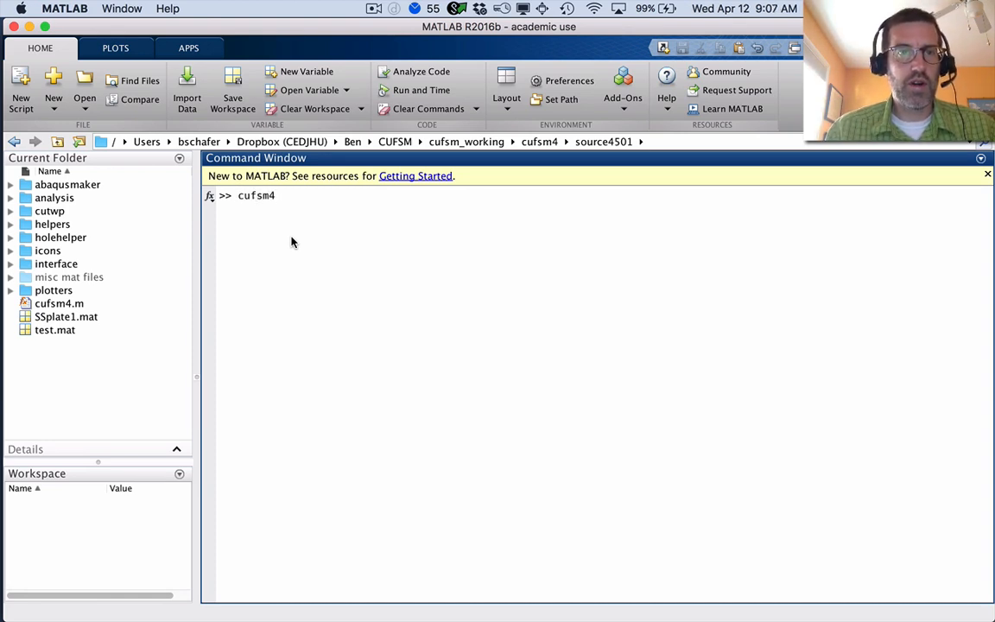
- Run cufsm4 from the MATLAB Command Window to launch CUFSM v4.5
key(Return)
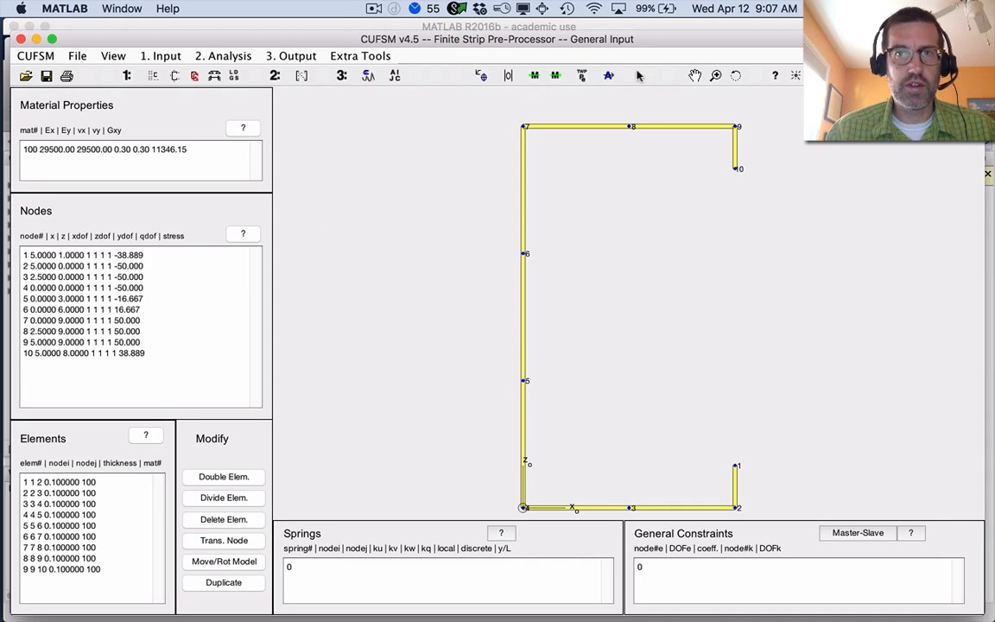
- Maximize CUFSM and browse the Input, Analysis and Output menus without choosing anything
double_click(744, 42)
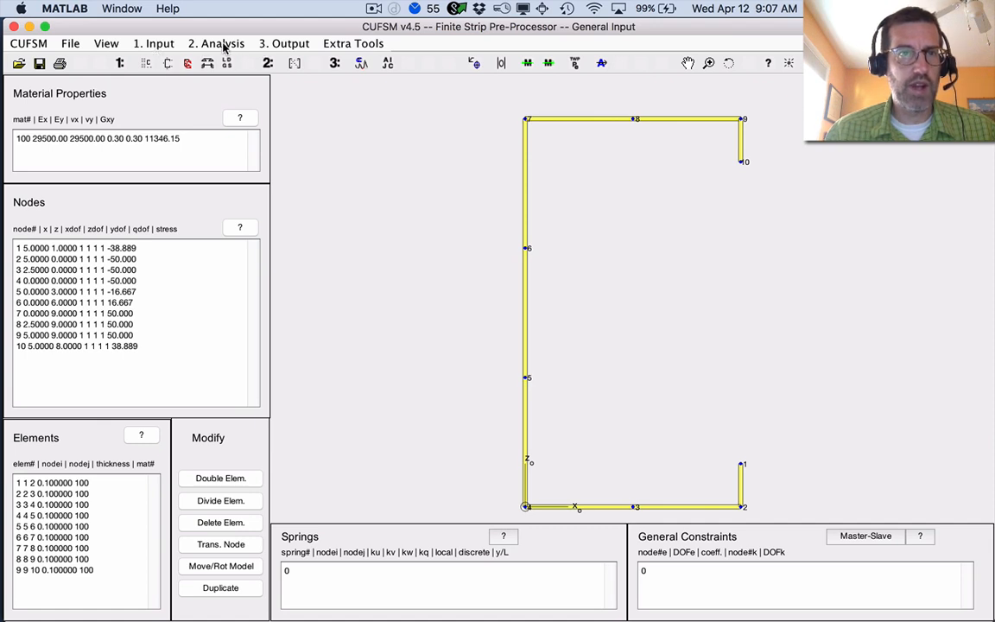
click(154, 45)
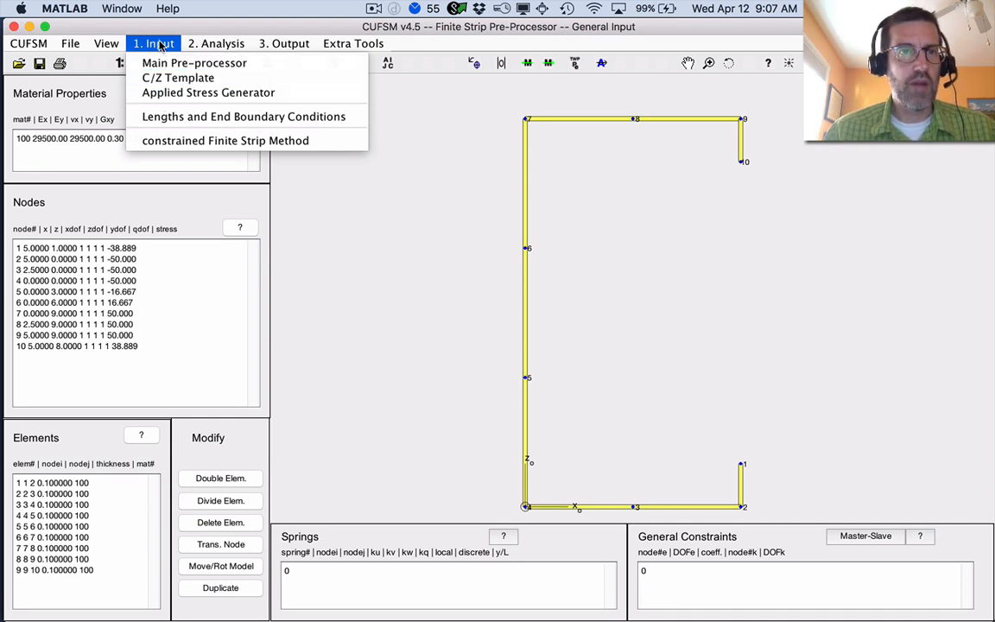
click(147, 43)
click(199, 44)
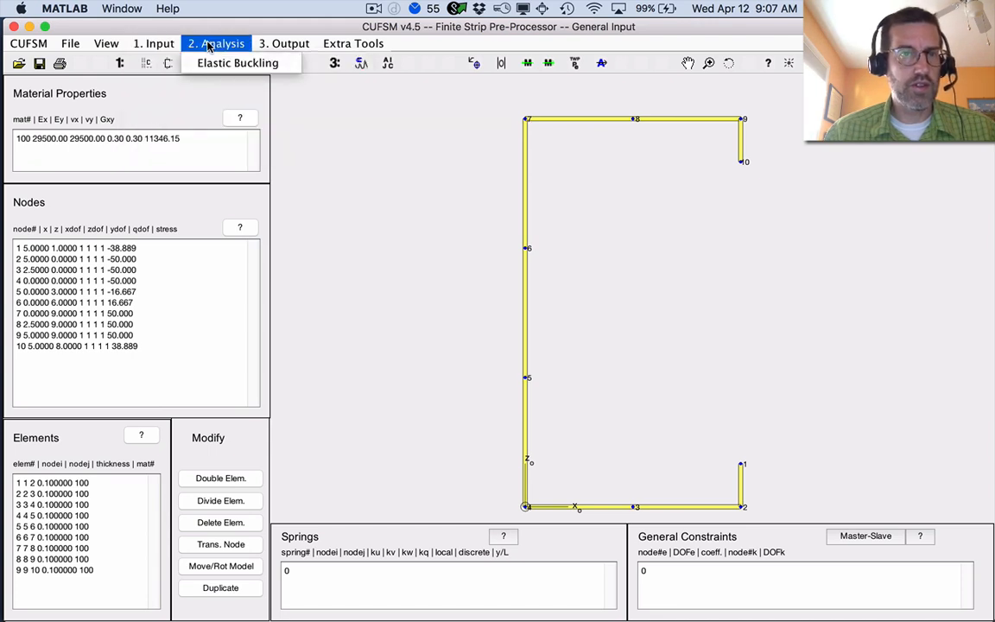
click(208, 44)
click(276, 44)
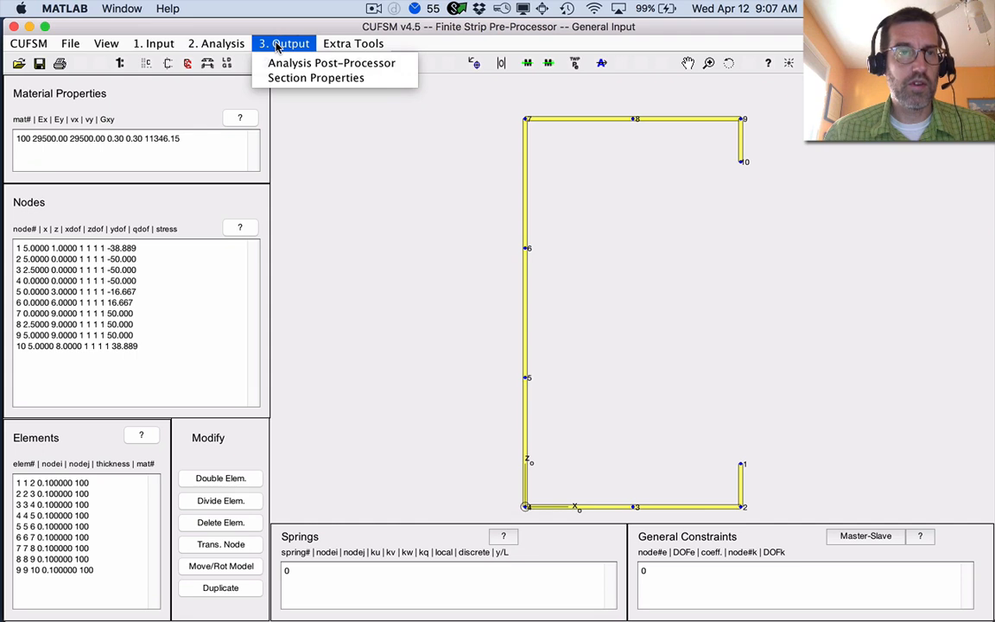
click(276, 44)
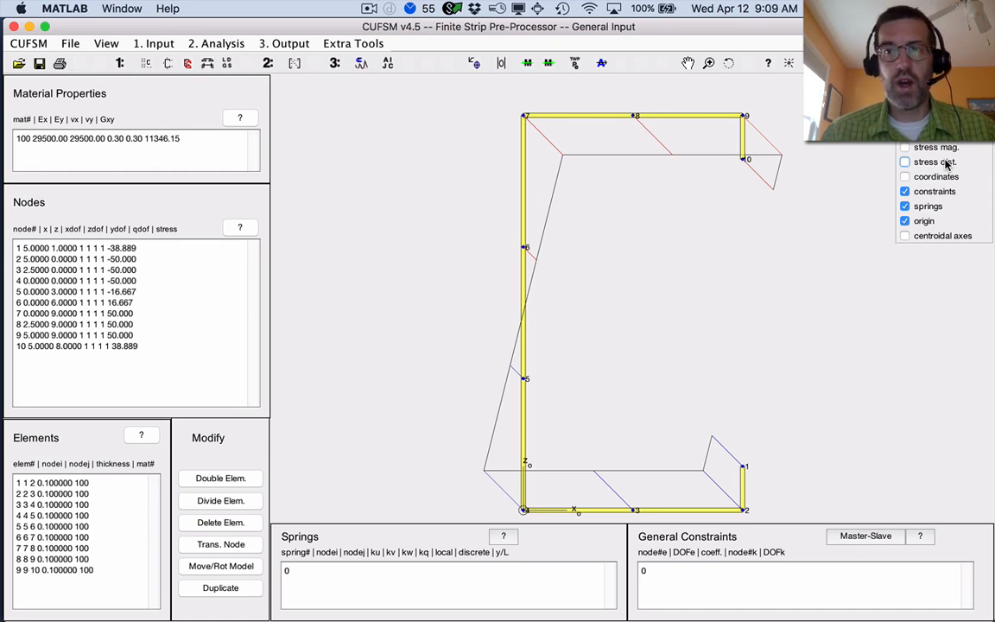
- Hide the stress distribution overlay and bring up the Applied Stress Generator
click(945, 164)
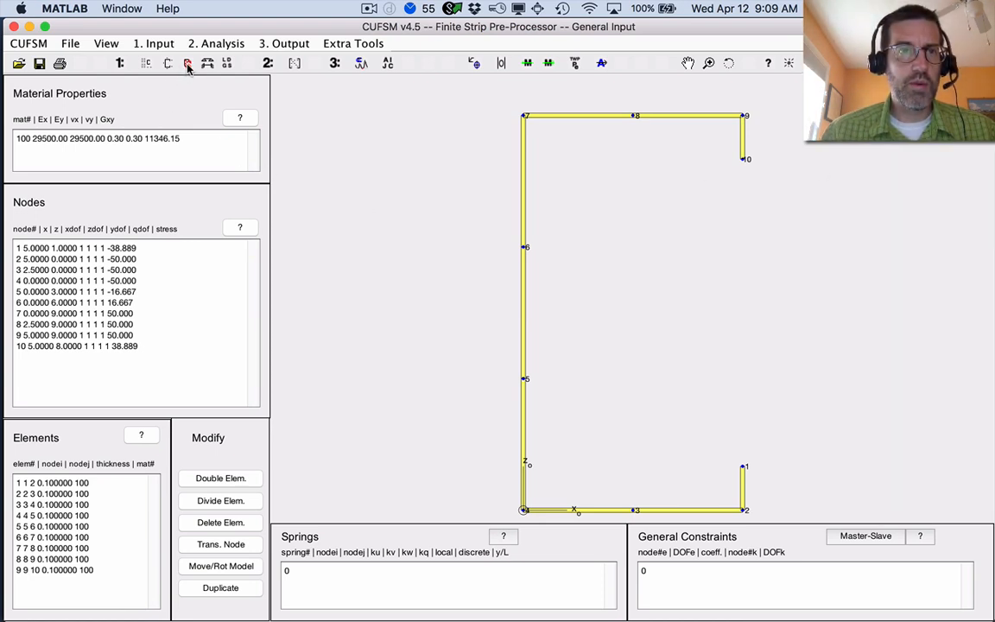
click(153, 43)
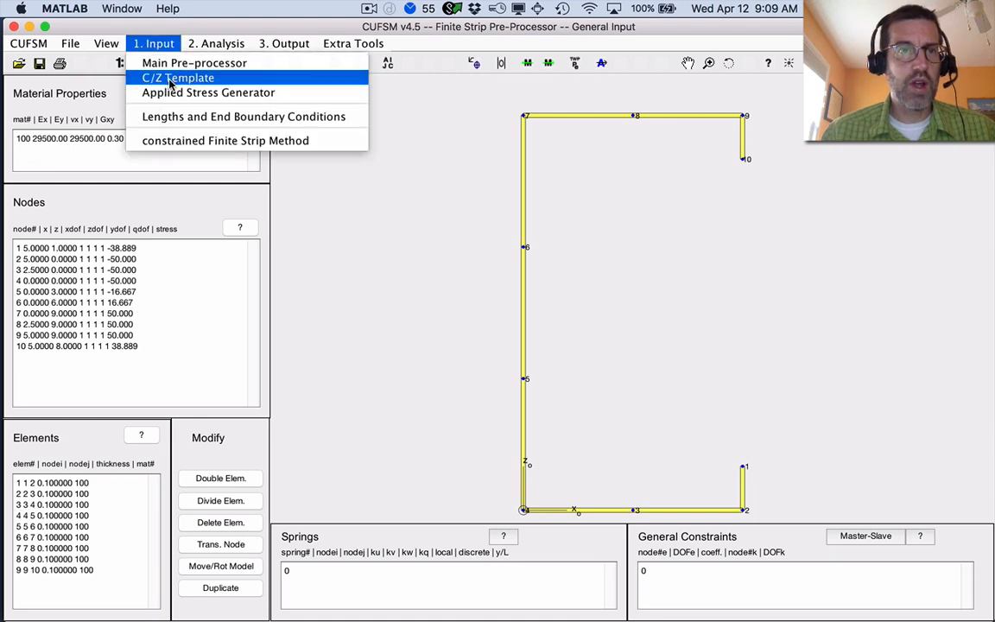
click(152, 43)
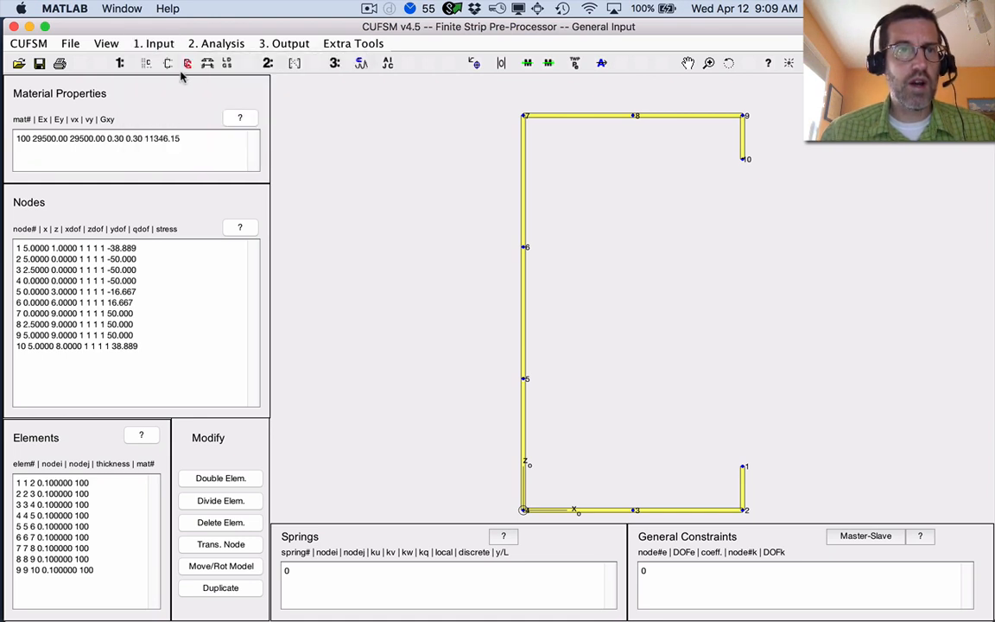
click(169, 60)
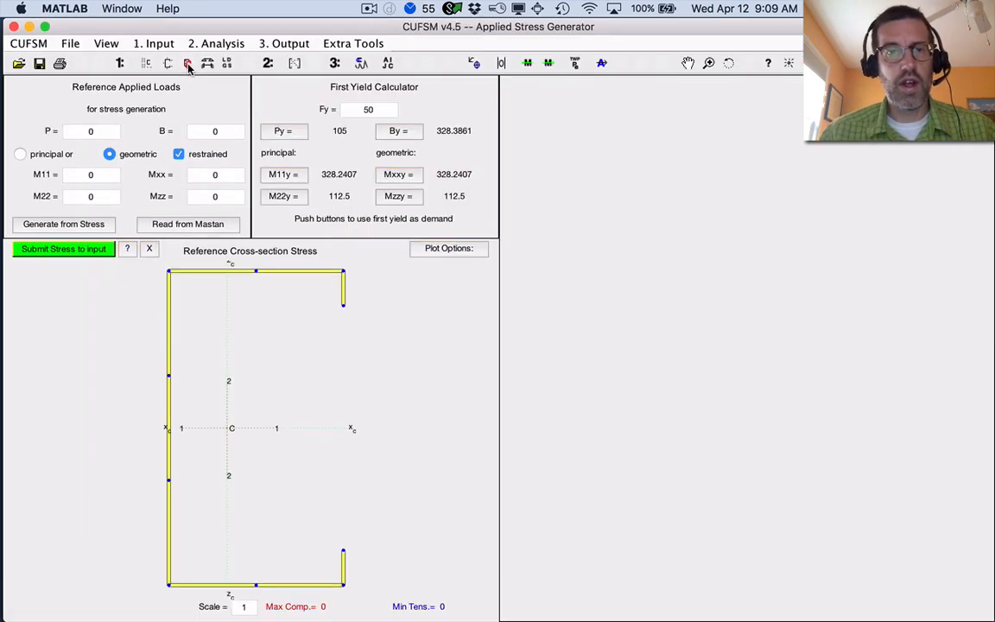
- With Fy = 50, try the first-yield axial load, clear it, then try the major-axis moment
double_click(366, 110)
text(50)
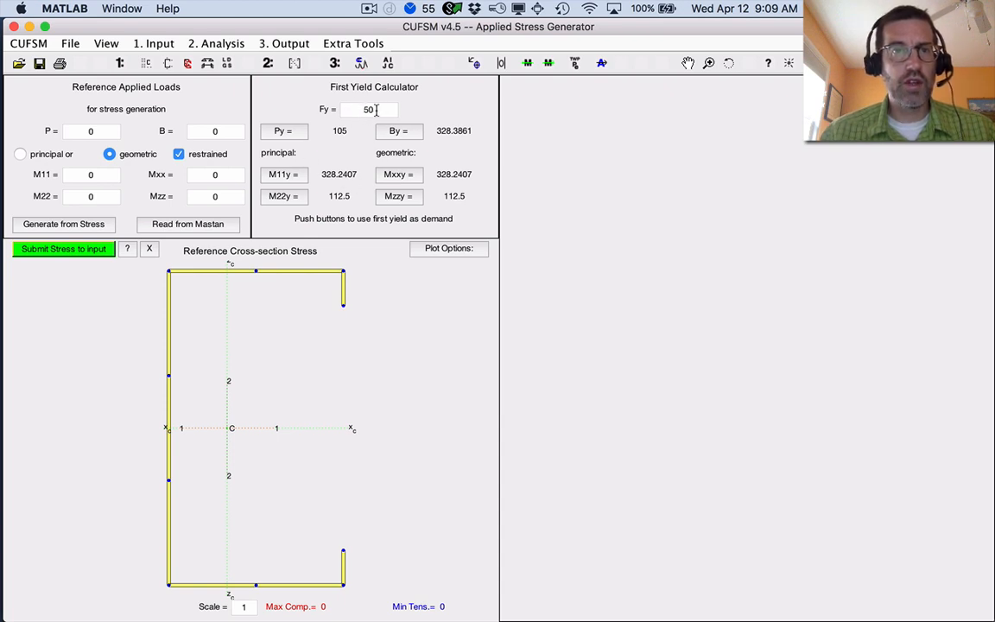
click(283, 131)
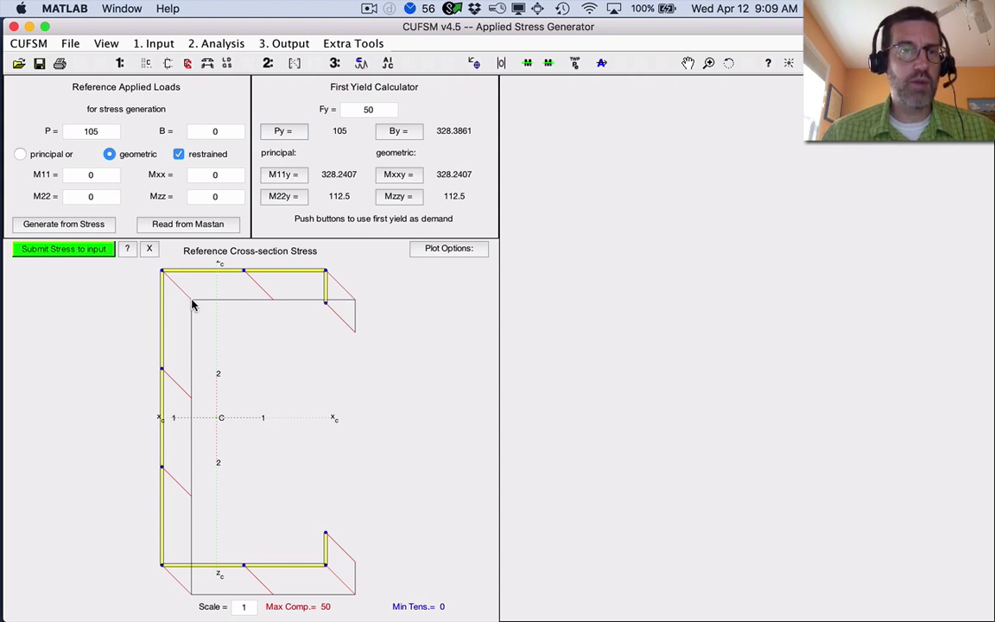
click(281, 131)
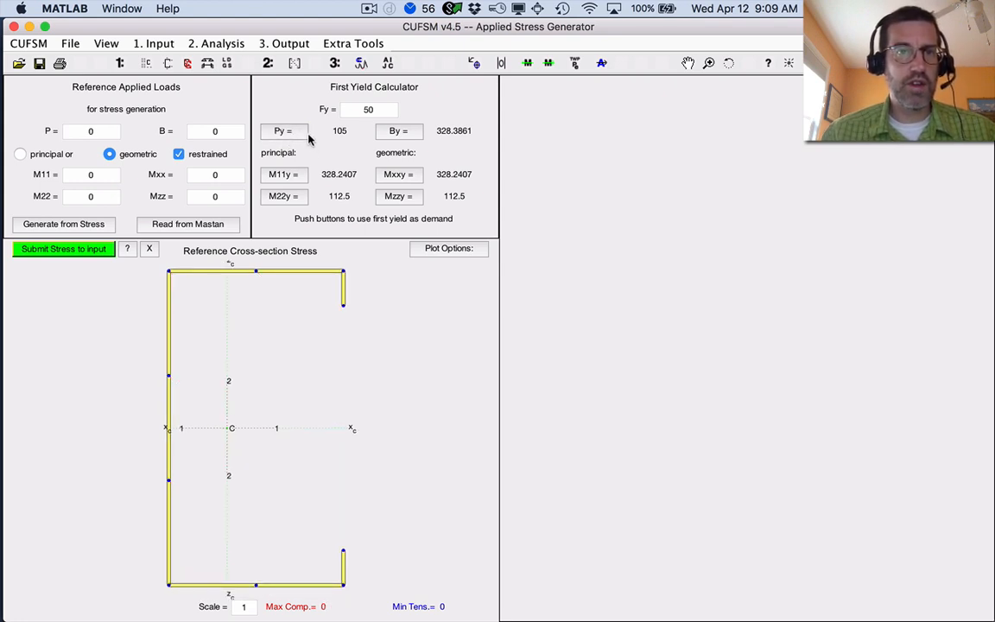
click(283, 175)
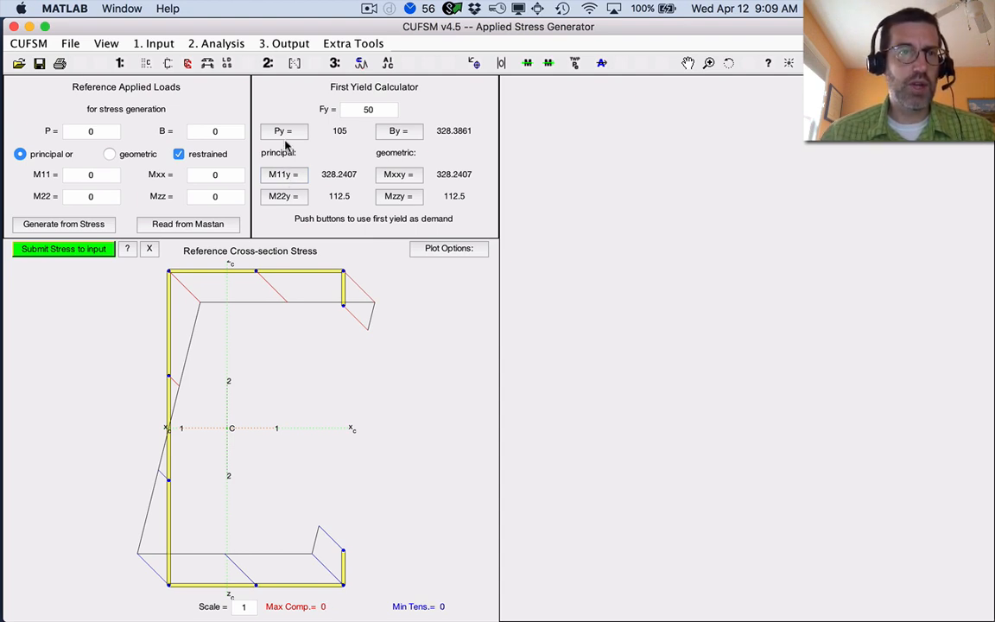
- Reapply the first-yield axial load of 105 and submit the uniform stress of 50 to the nodes
click(283, 130)
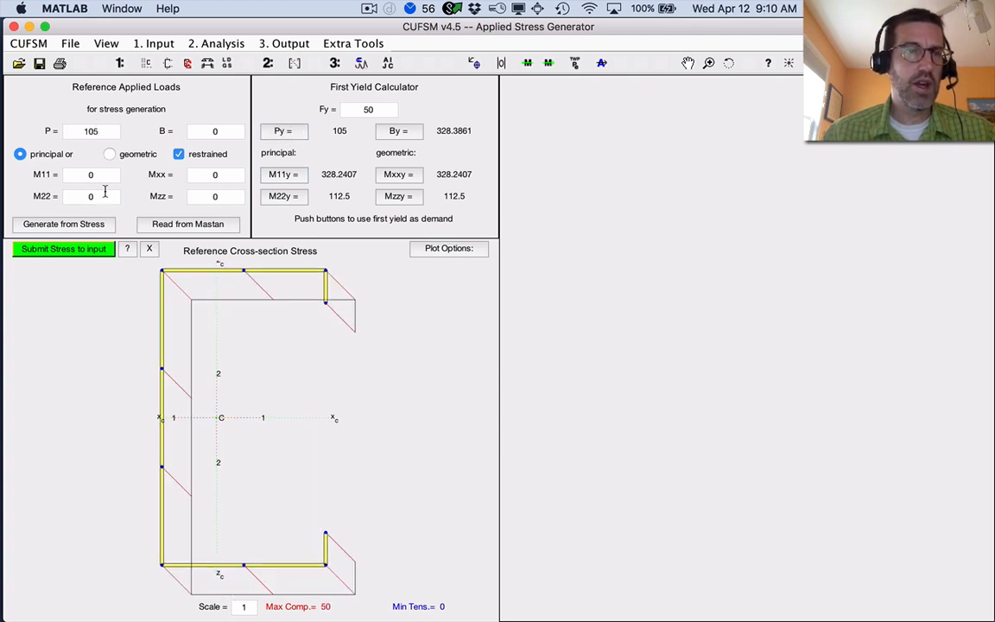
click(69, 251)
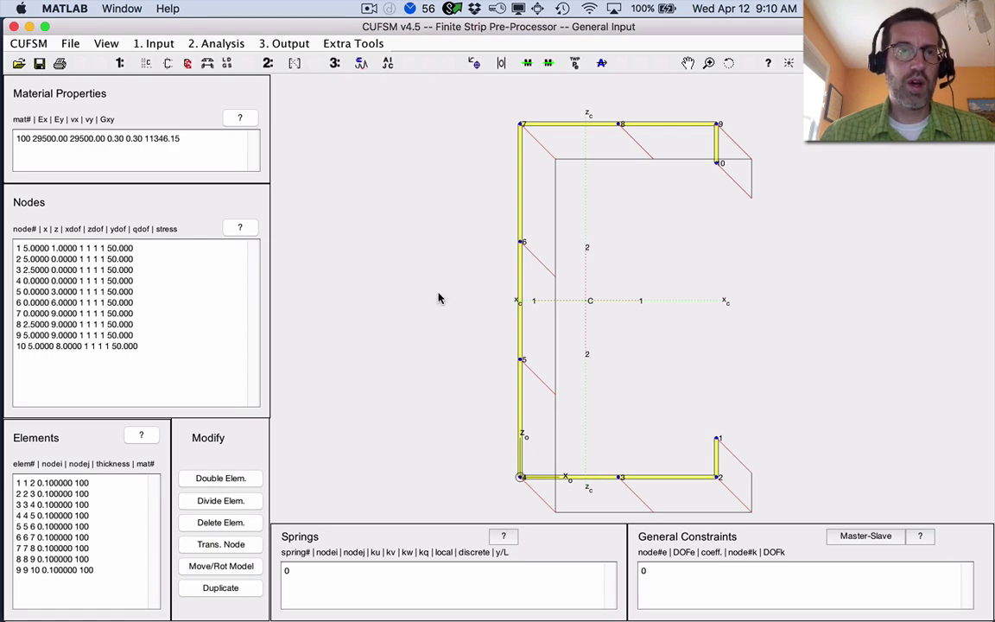
- Bring up the lengths and end boundary conditions input (simple-simple, lengths 1 to 500)
click(207, 66)
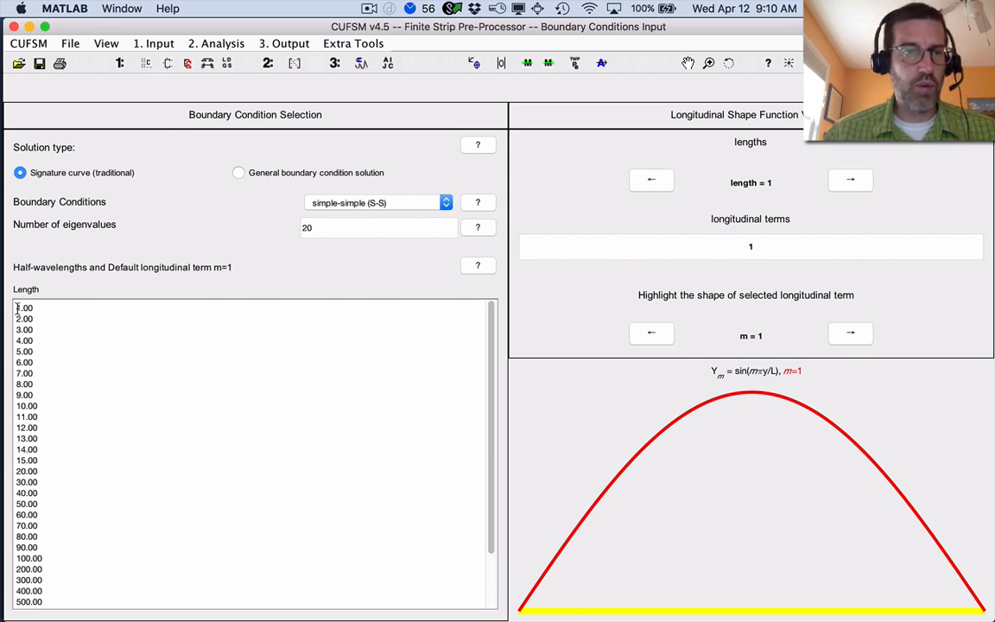
scroll(41, 581, down, 3)
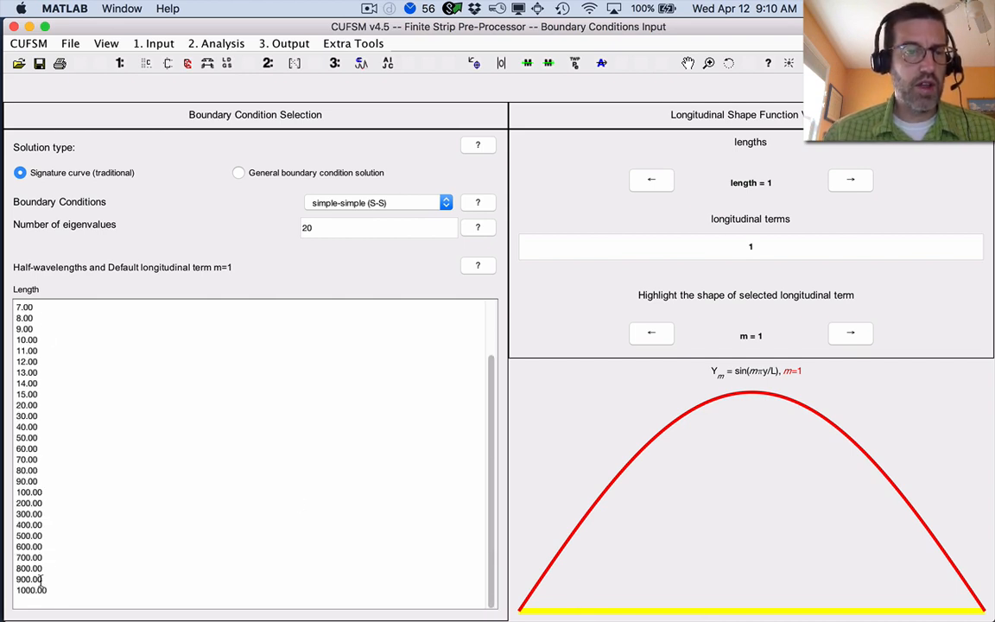
scroll(41, 581, up, 3)
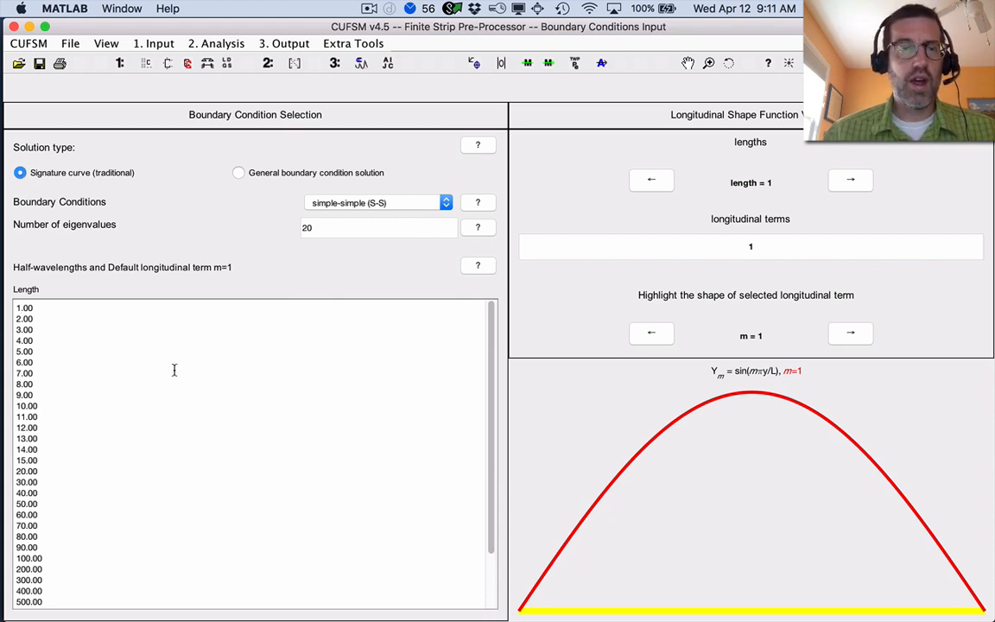
click(207, 43)
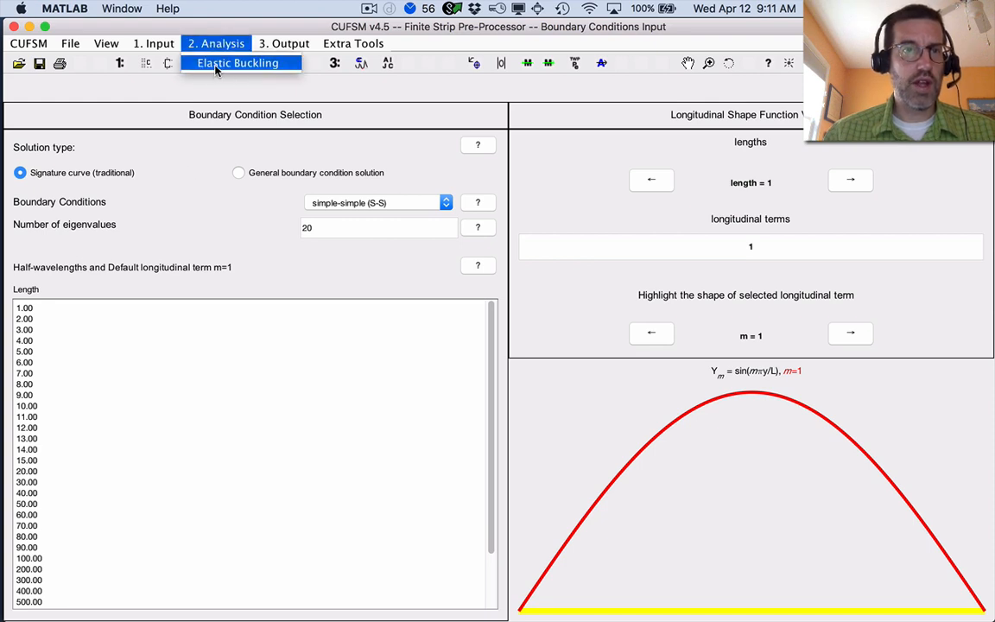
- Run the elastic buckling analysis and set the displayed length to 7, the first minimum
click(238, 62)
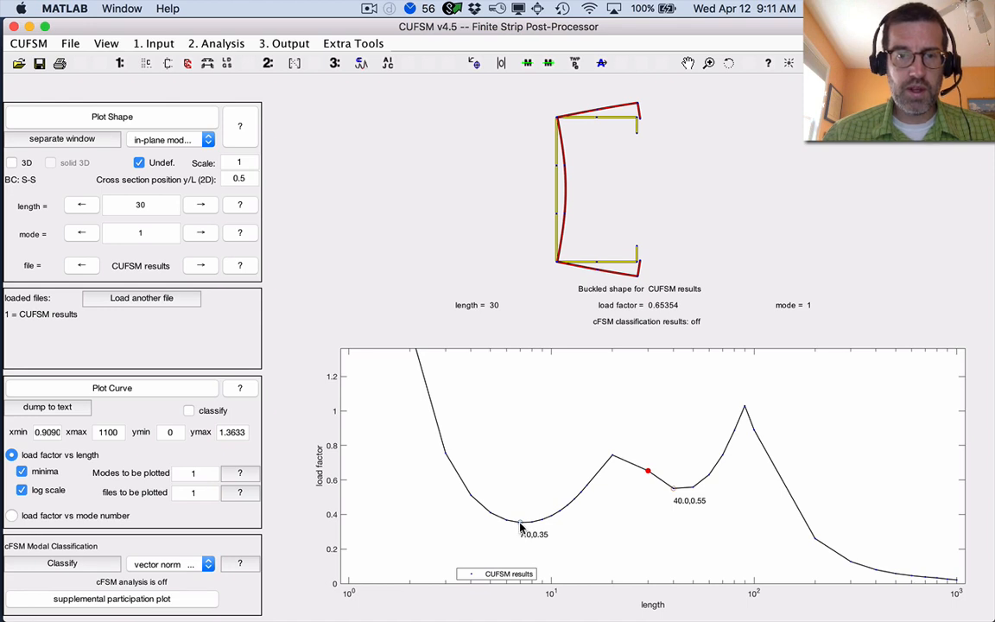
click(147, 204)
double_click(140, 205)
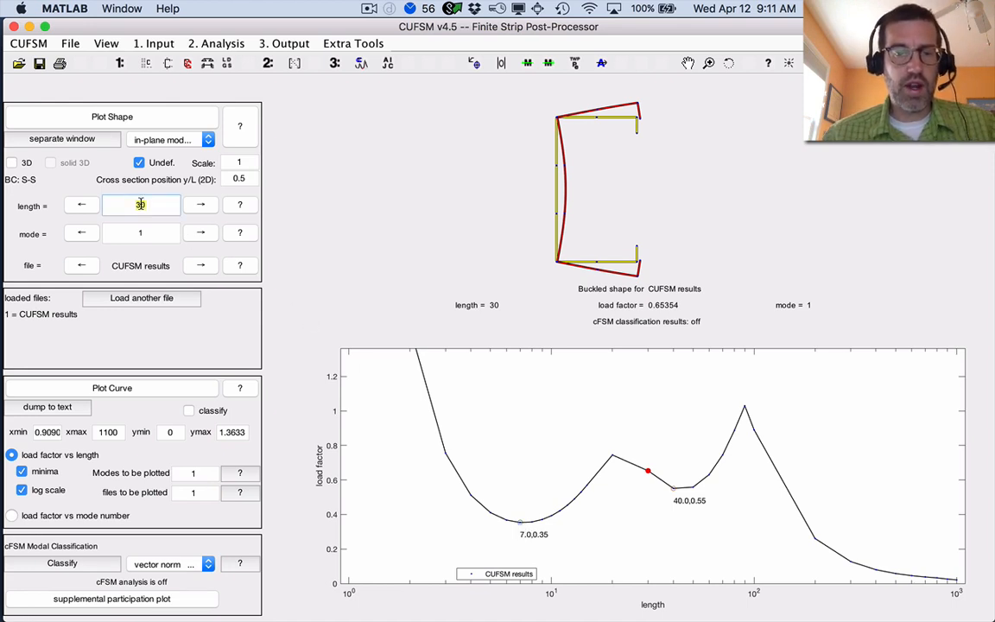
text(7)
click(285, 230)
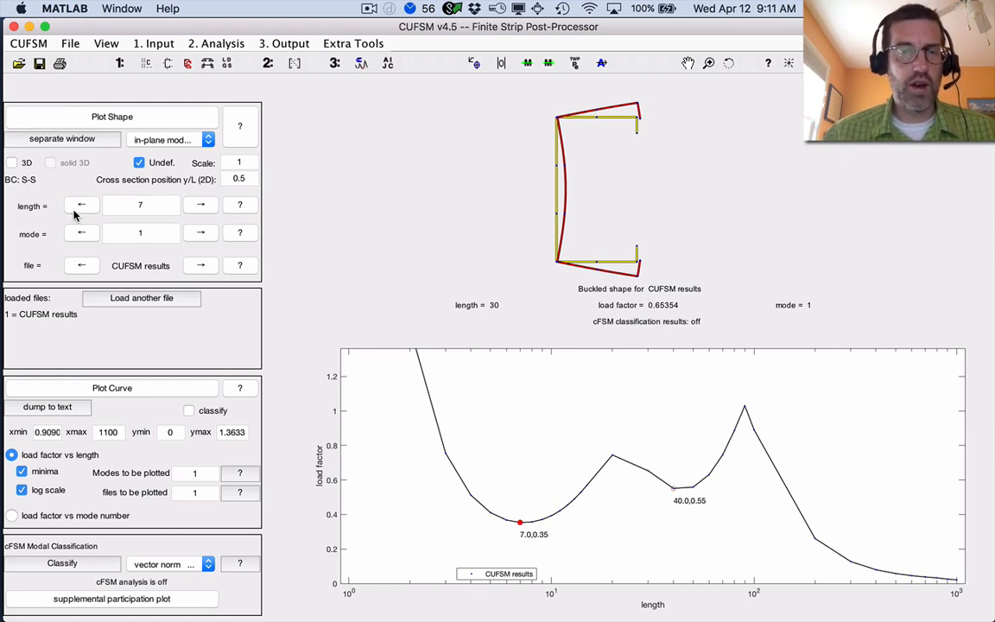
- Plot the buckled shape at length 7, then redraw it with the 3D view turned on
click(114, 118)
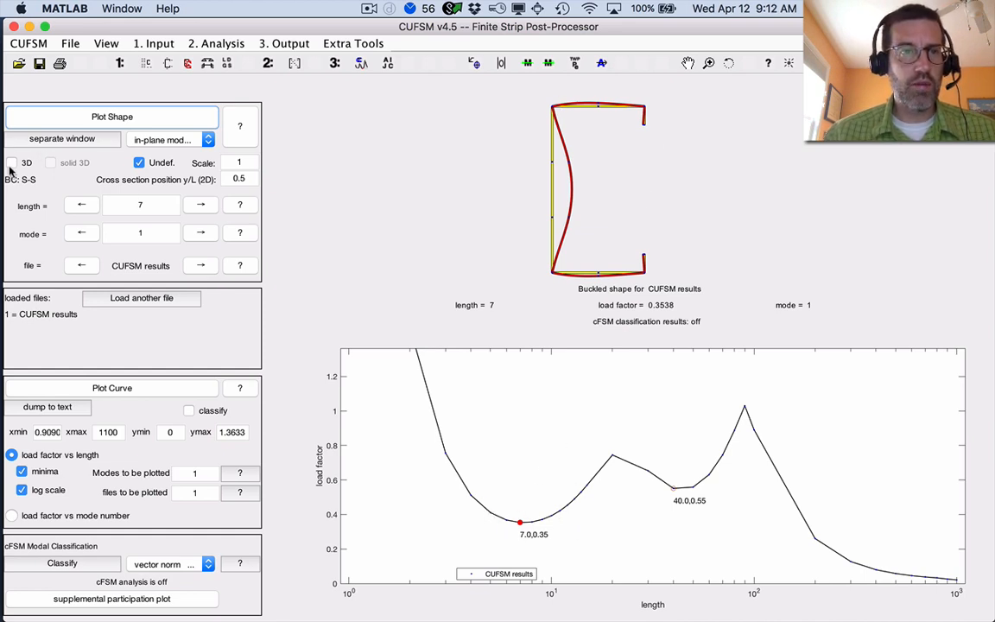
click(12, 165)
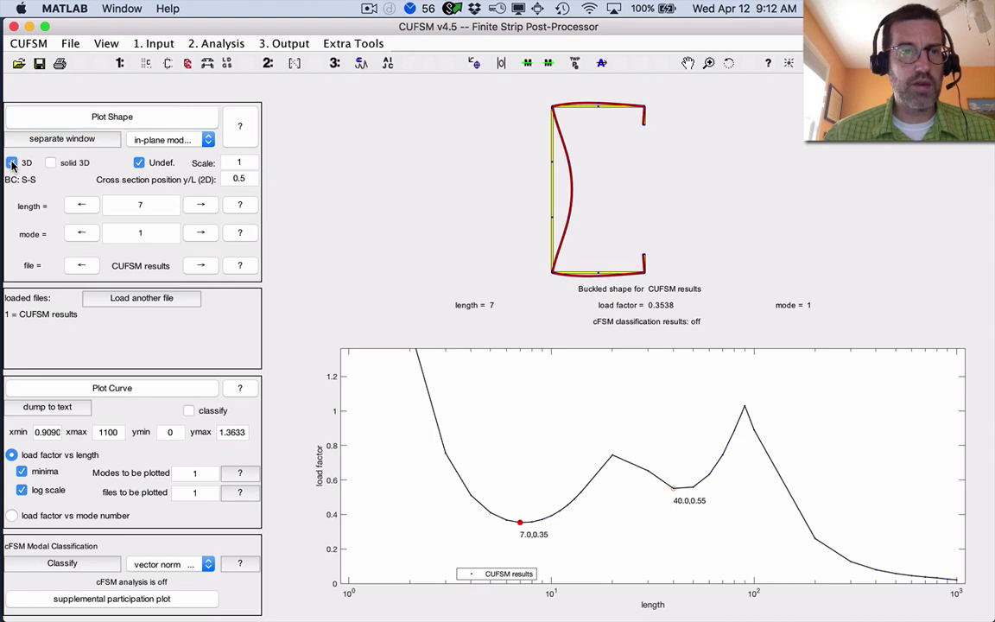
click(97, 120)
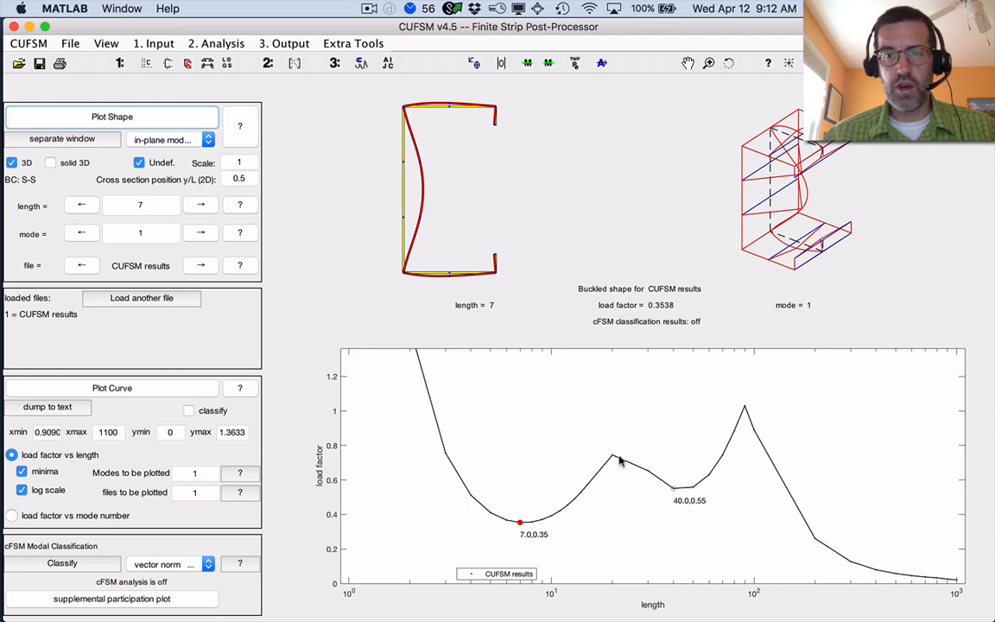
- Change the length to 40 and plot its 2D buckled shape with the 3D view off
click(141, 205)
text(4)
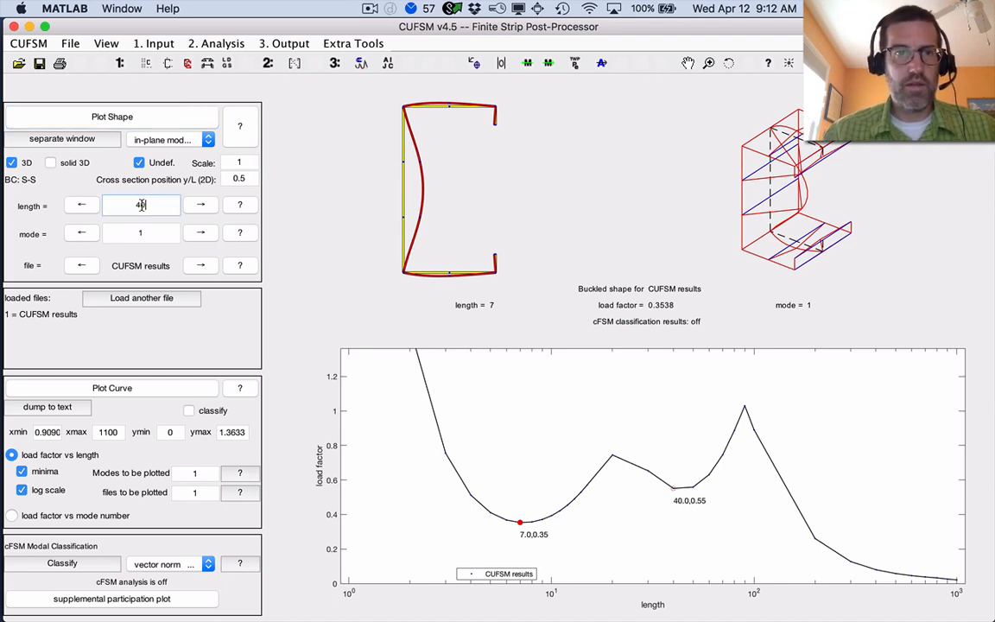
text(0)
key(Return)
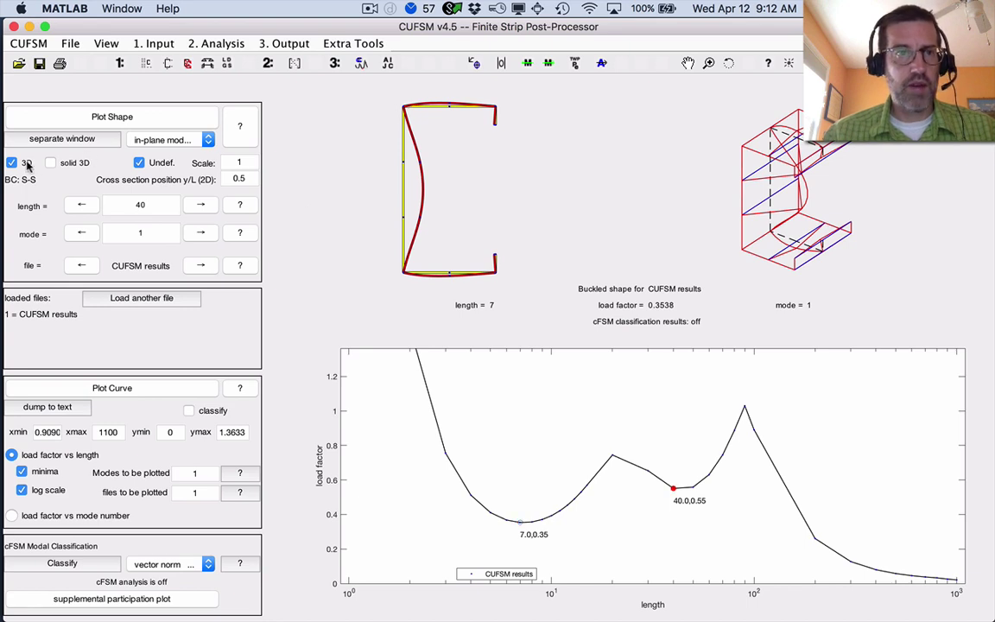
click(11, 163)
click(113, 117)
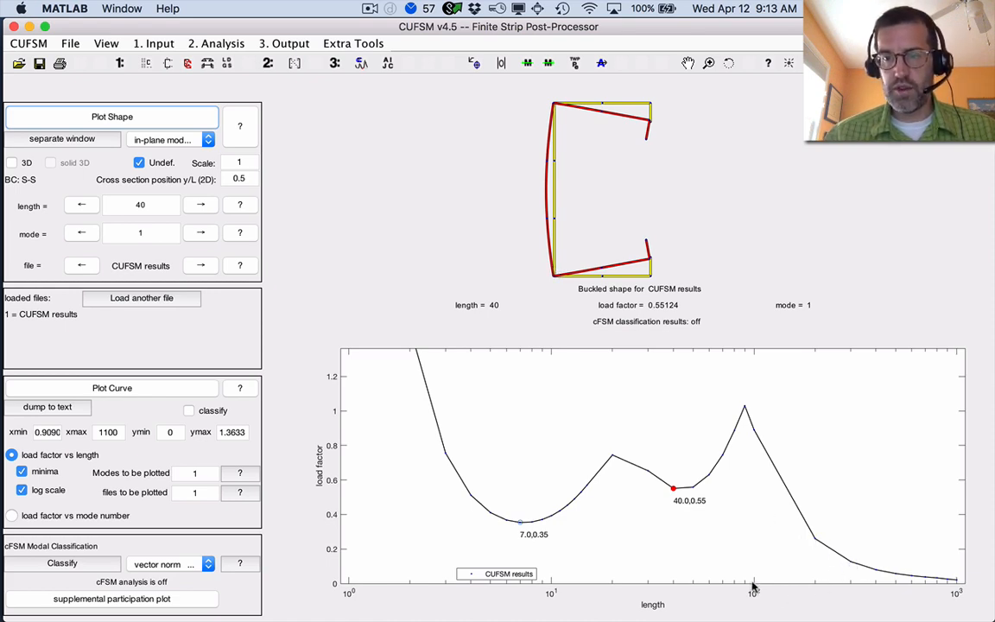
- Plot the buckled shape at length 300, then return to the length 7 local buckling shape
click(139, 204)
text(00)
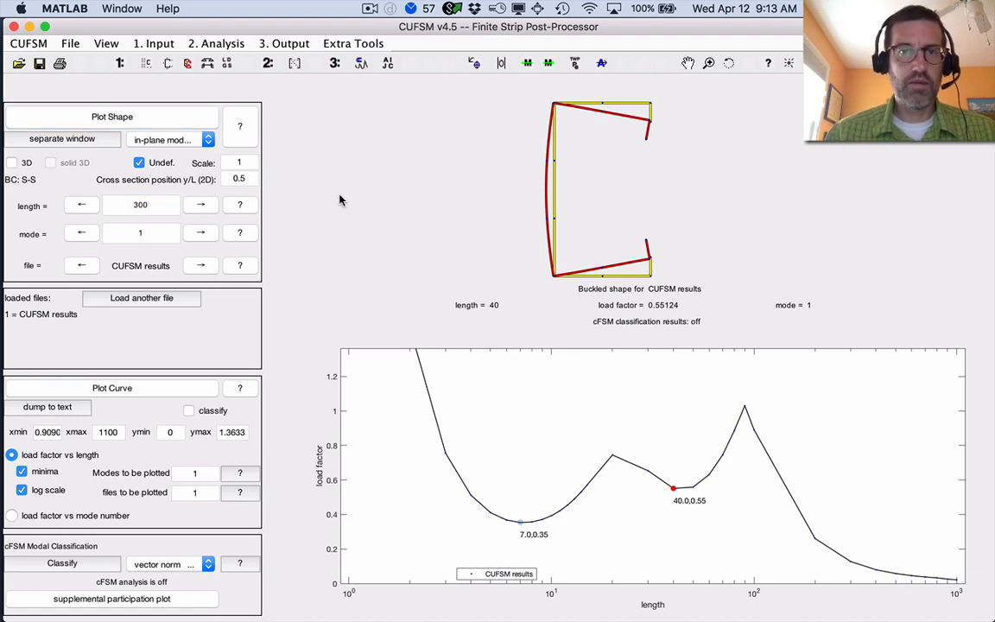
click(156, 120)
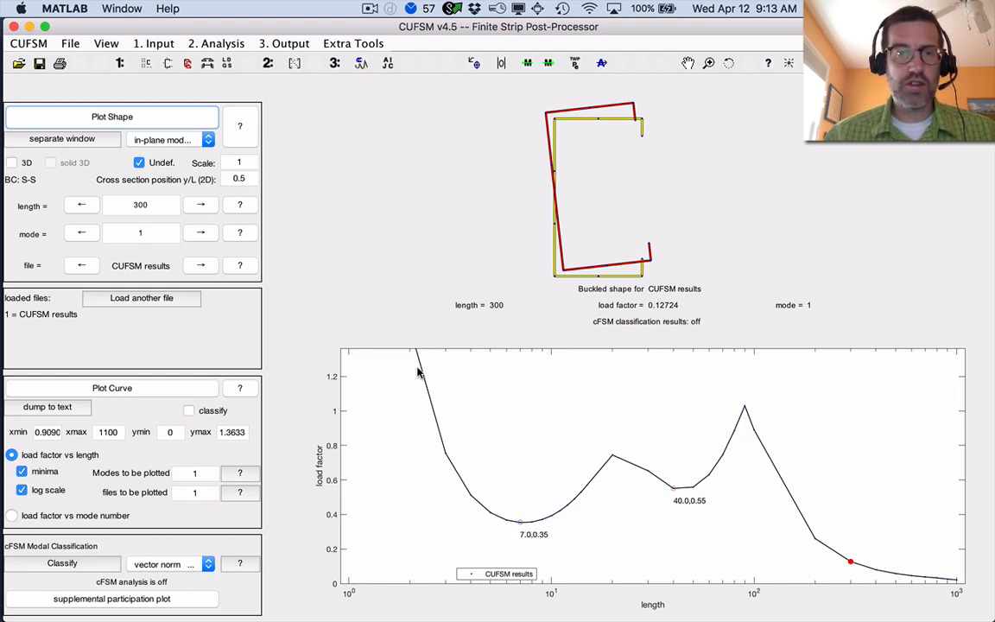
triple_click(140, 204)
text(7)
key(Return)
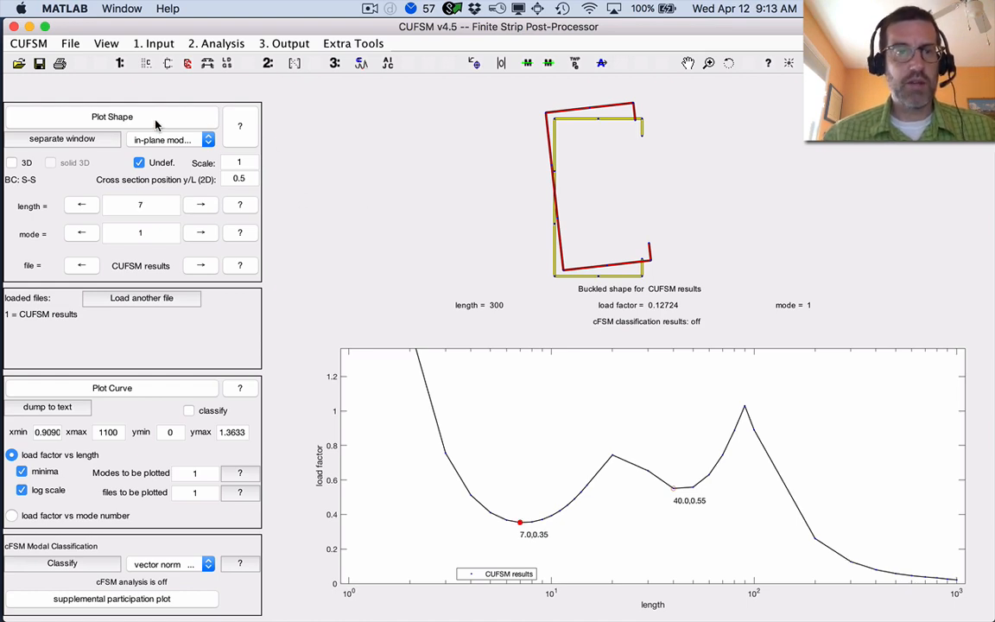
click(157, 117)
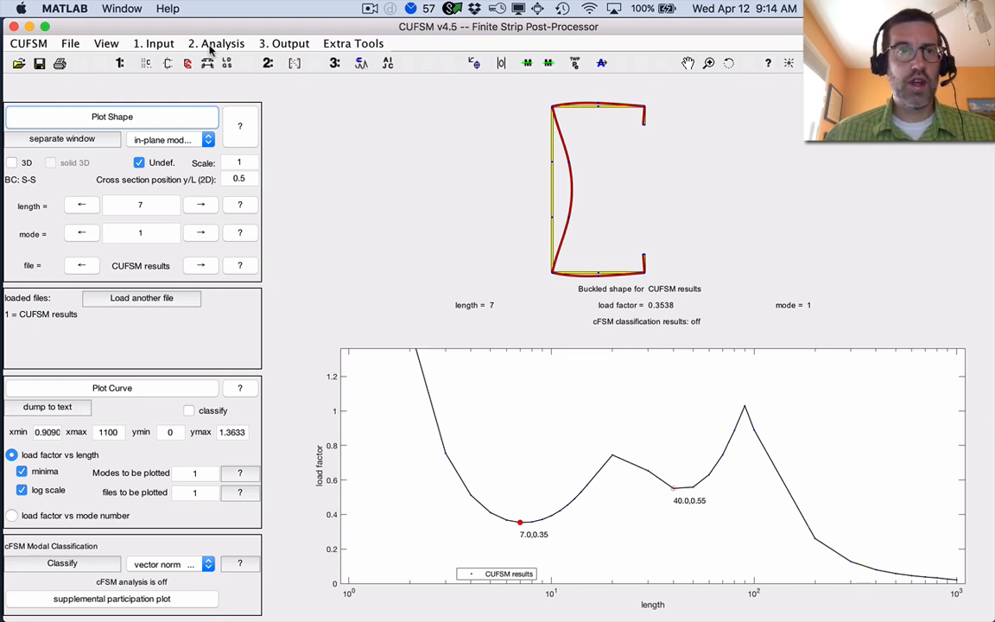
- Return to the main pre-processor model input from the Input menu
click(158, 45)
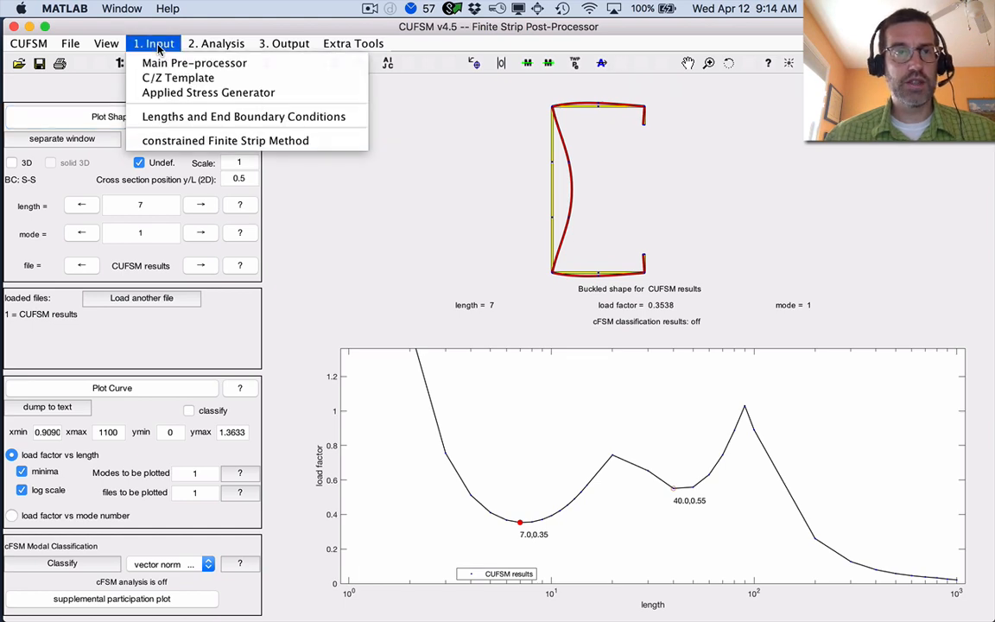
click(194, 62)
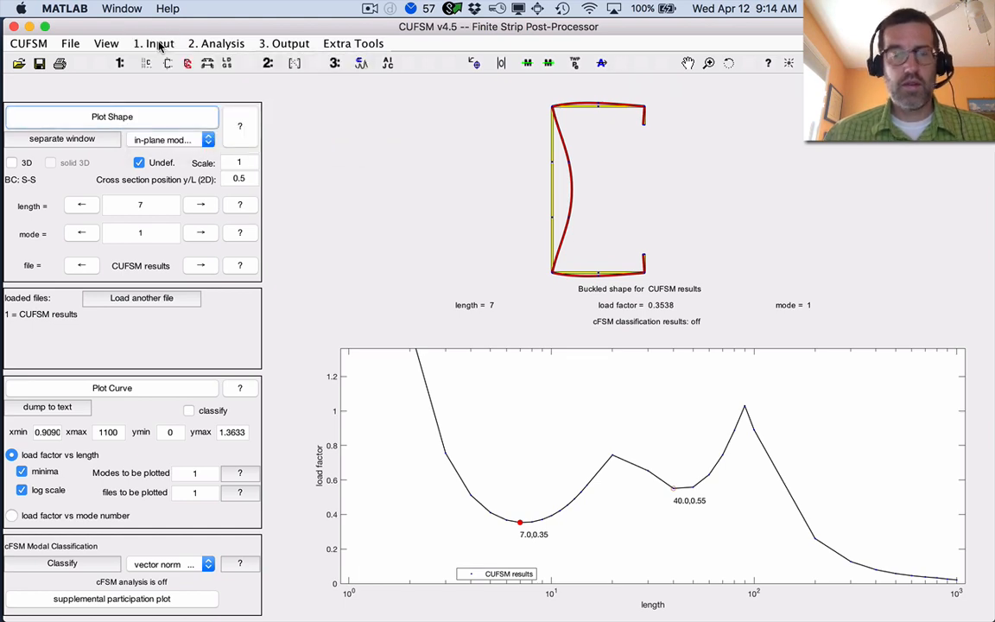
click(158, 44)
click(181, 62)
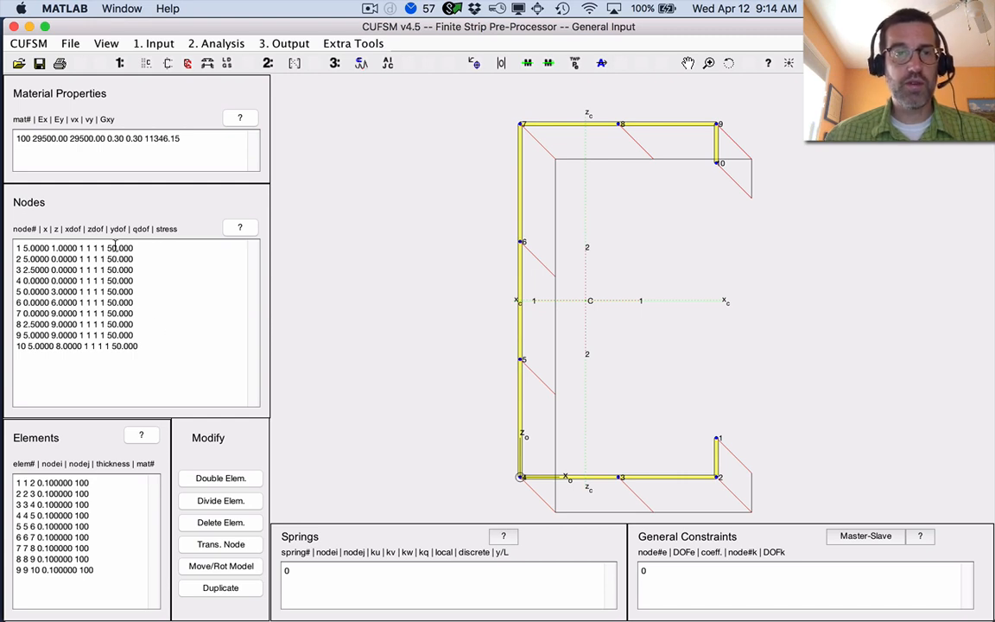
- Change the stress at every node from 50.000 to 1.000 in the Nodes table
key(BackSpace)
text(1)
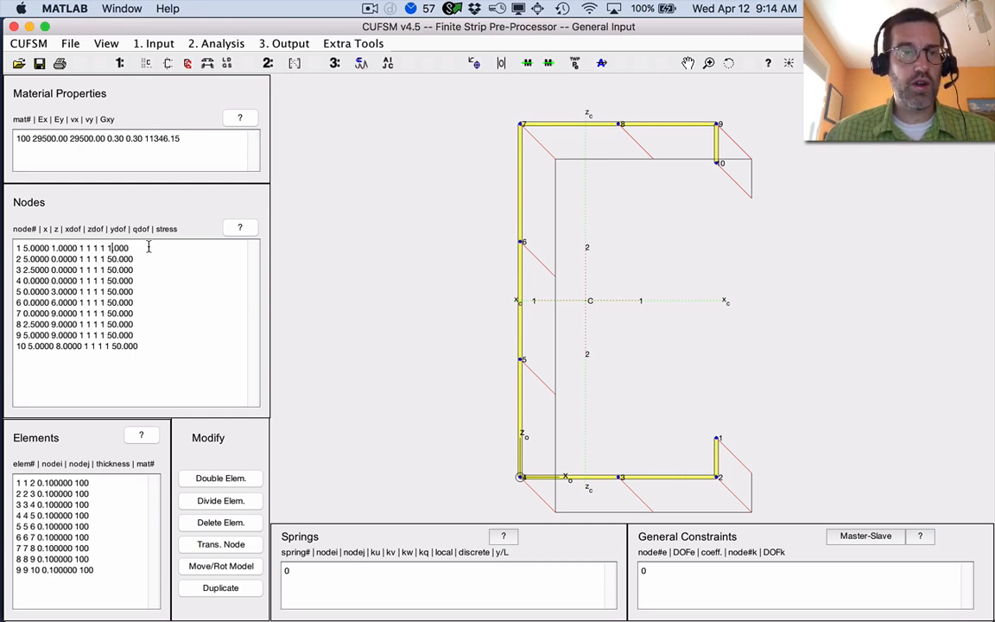
key(BackSpace)
key(BackSpace)
text(1)
key(BackSpace)
key(BackSpace)
text(1)
key(Down)
key(BackSpace)
key(BackSpace)
text(1)
key(BackSpace)
key(BackSpace)
text(1)
key(BackSpace)
key(BackSpace)
text(1)
key(BackSpace)
key(BackSpace)
text(1)
key(BackSpace)
key(BackSpace)
text(1)
key(BackSpace)
key(BackSpace)
text(1)
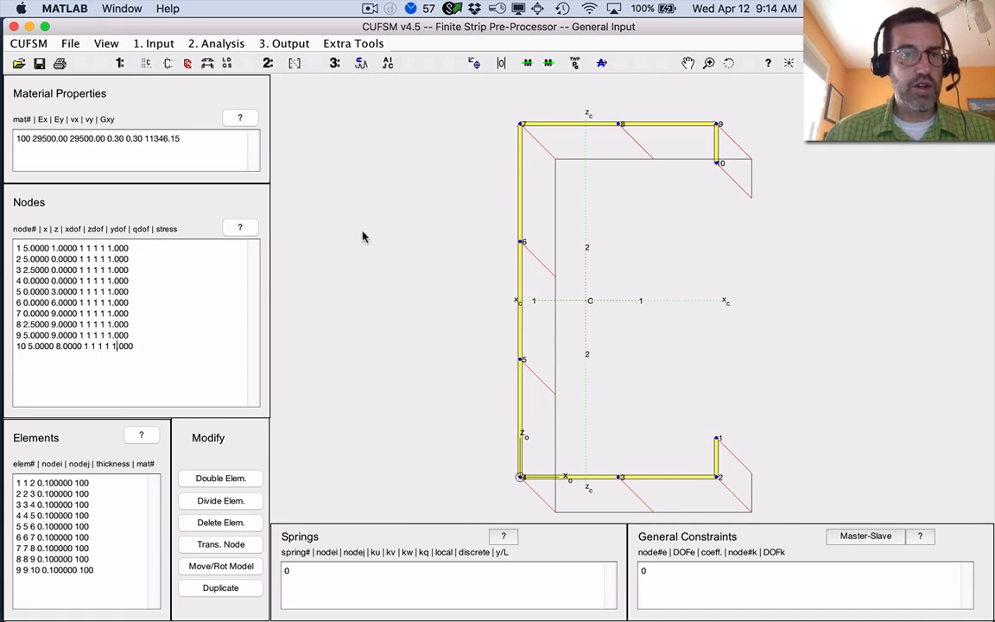
- Re-run the analysis with unit stress (minima 17.69 at 7, 27.56 at 40) and reopen the model input
click(295, 63)
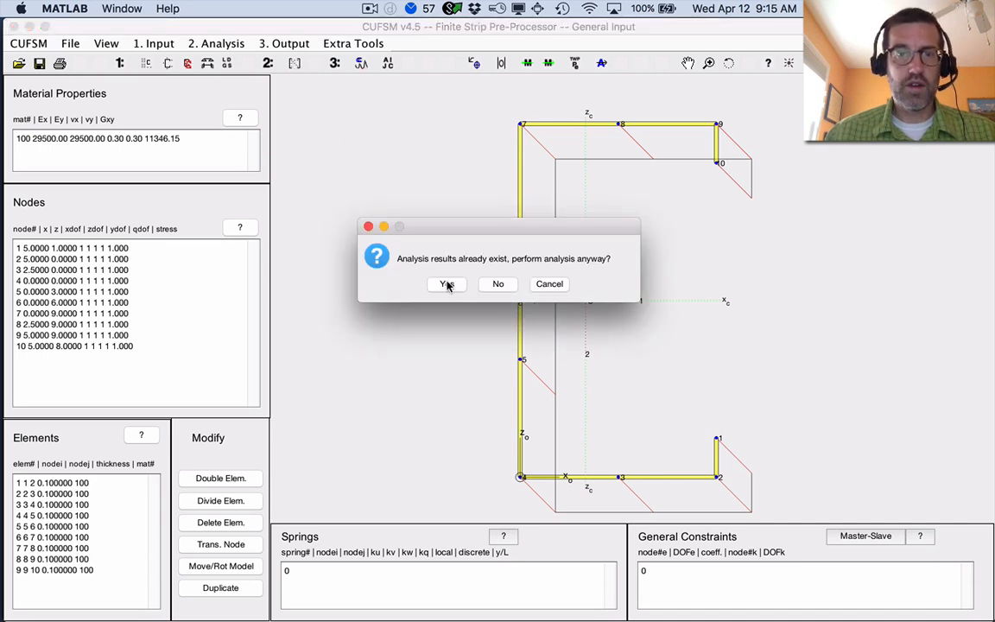
click(446, 285)
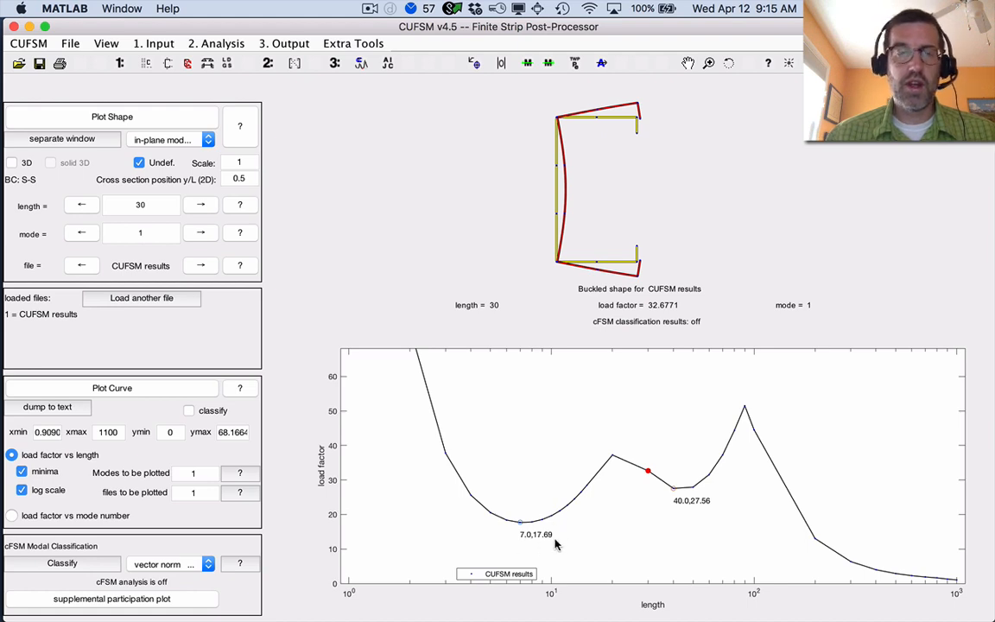
click(148, 66)
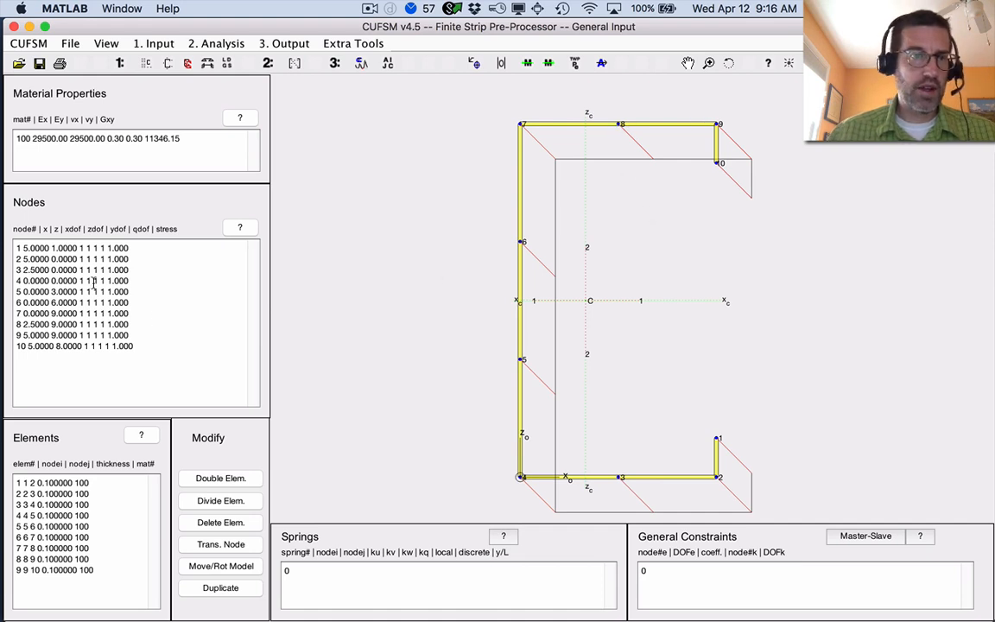
- Delete the flange and lip node rows 1-3 and 8-10, leaving the four web nodes
drag(15, 248, 128, 269)
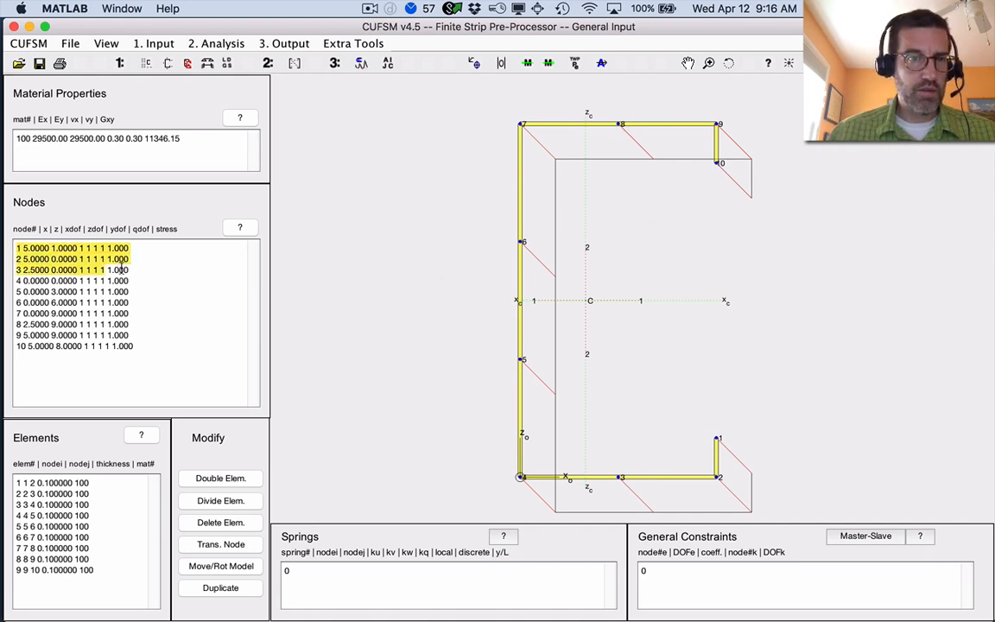
key(BackSpace)
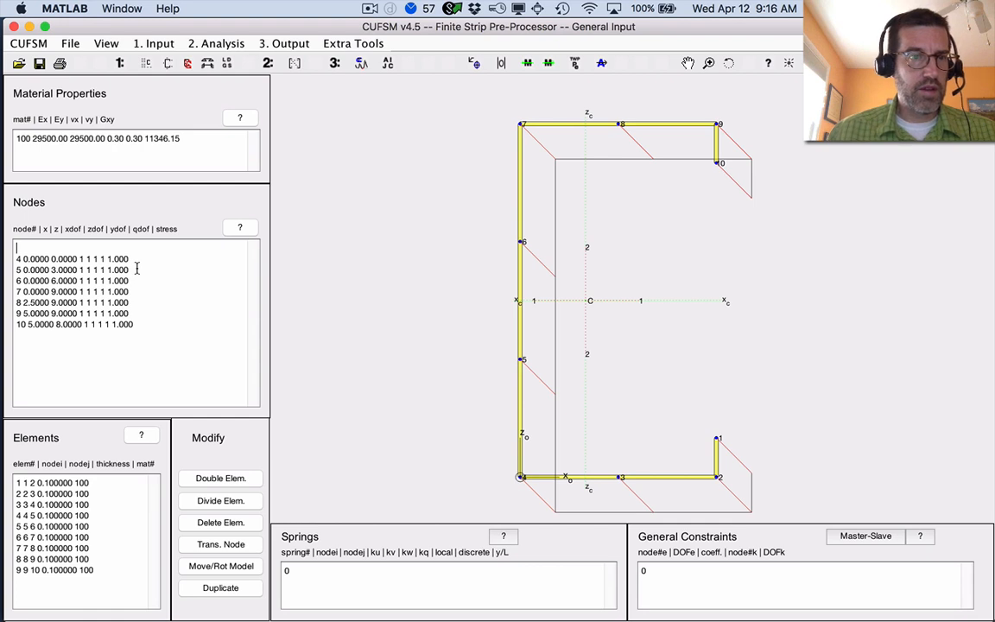
drag(16, 302, 147, 326)
key(BackSpace)
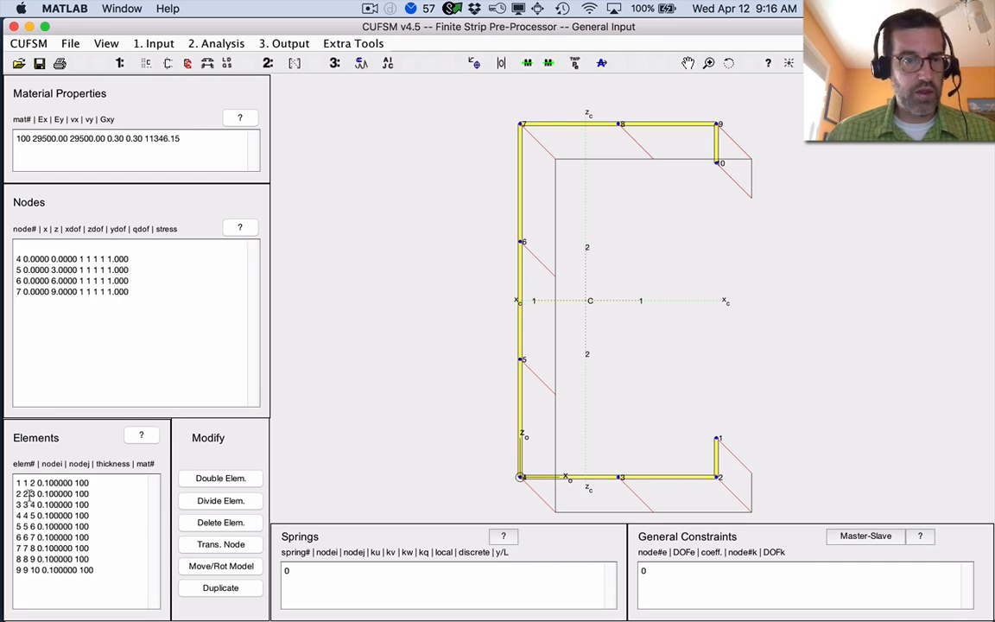
- Delete element rows 1-3 and 7-9 and renumber, leaving a three-element web-only plate
drag(15, 482, 77, 504)
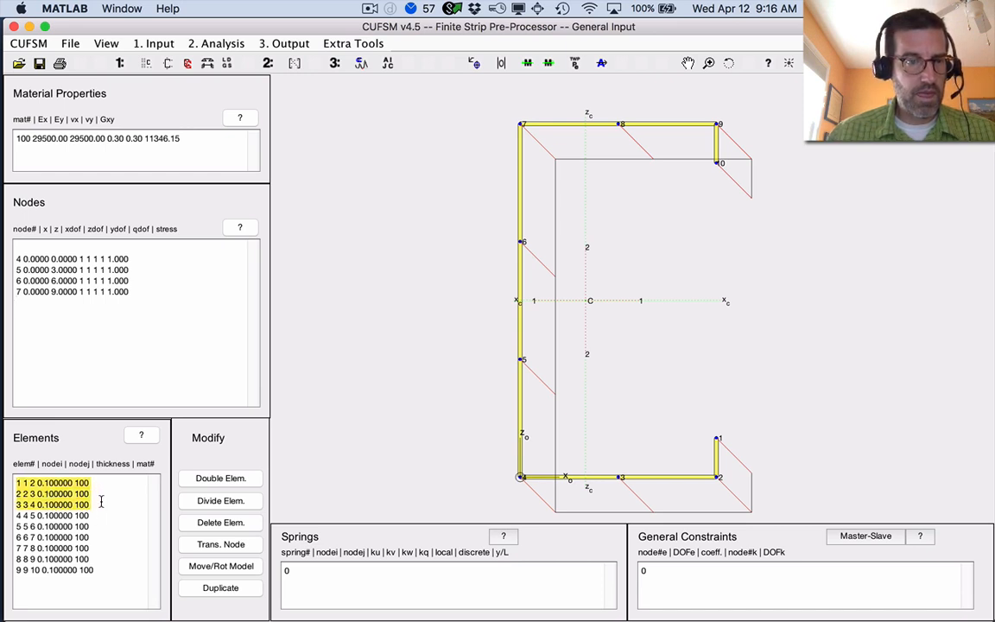
key(BackSpace)
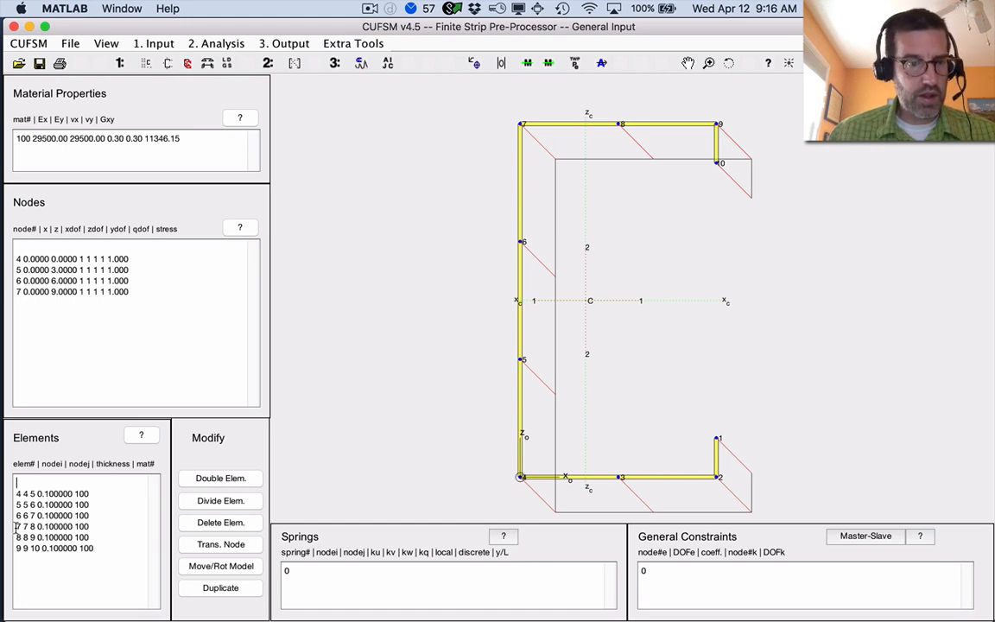
drag(15, 526, 103, 550)
key(BackSpace)
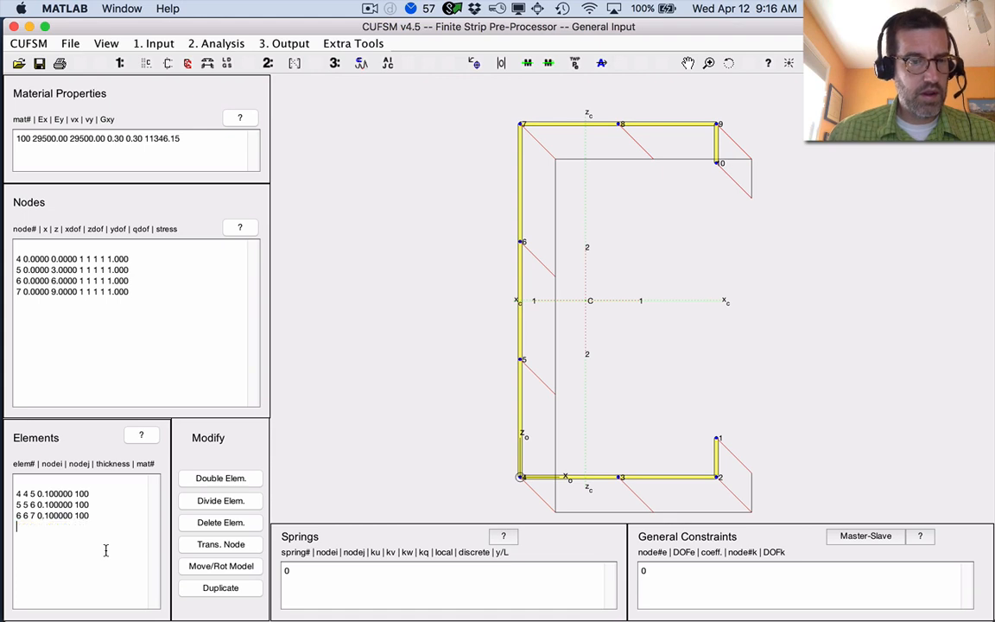
click(301, 328)
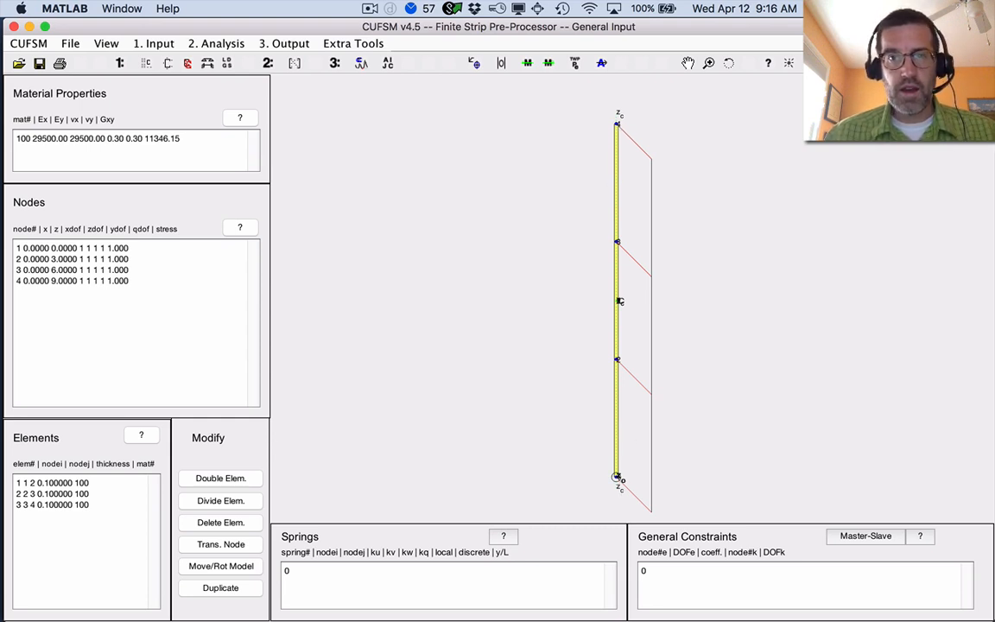
- Set xdof and zdof to 0 for nodes 1 and 4 so both plate edges are pinned
click(80, 248)
text(0)
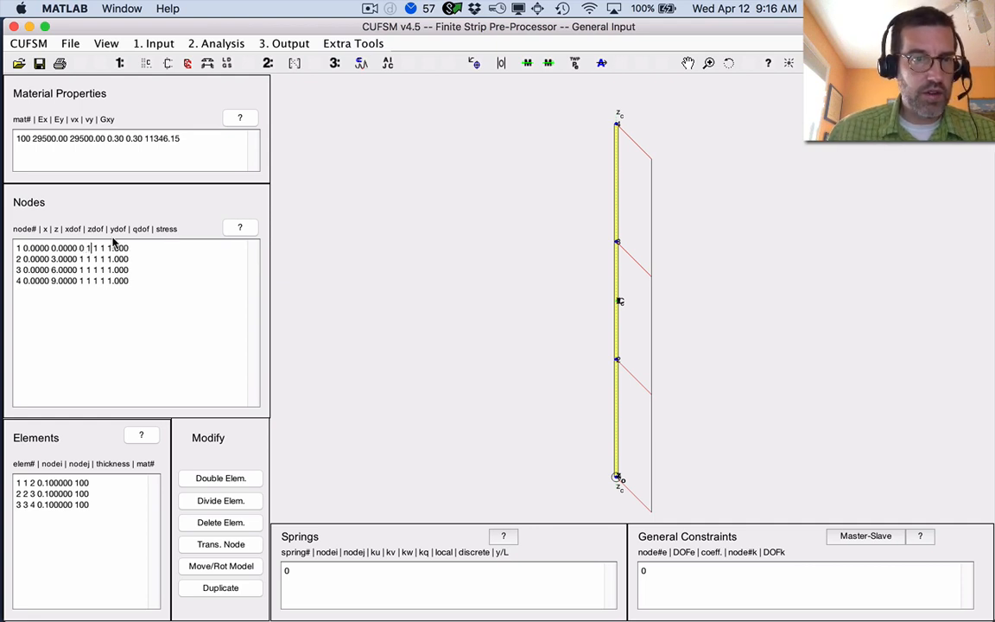
key(BackSpace)
text(0)
click(84, 280)
key(BackSpace)
text(0)
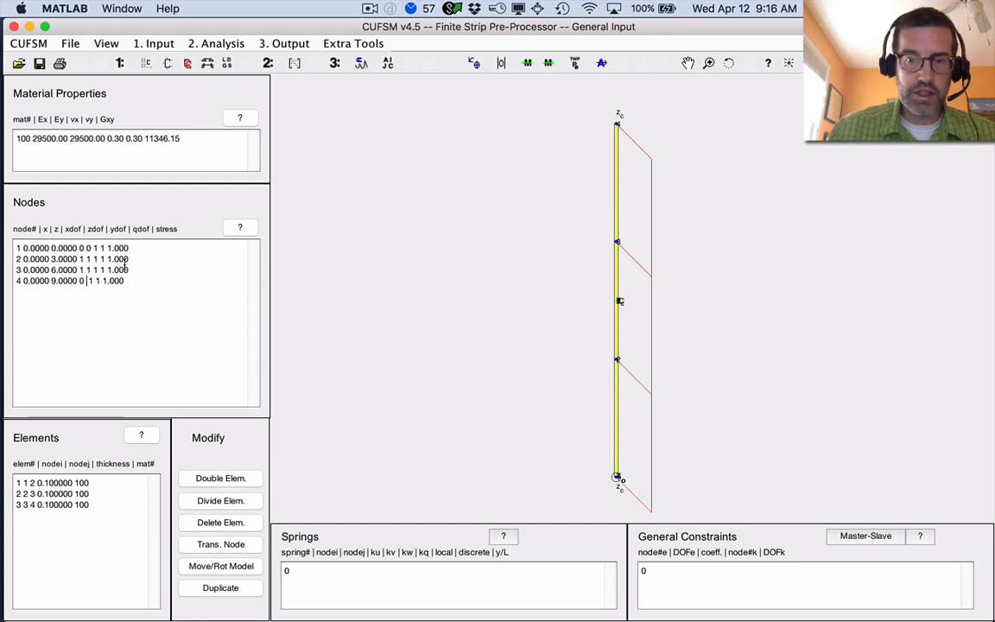
key(BackSpace)
text(0)
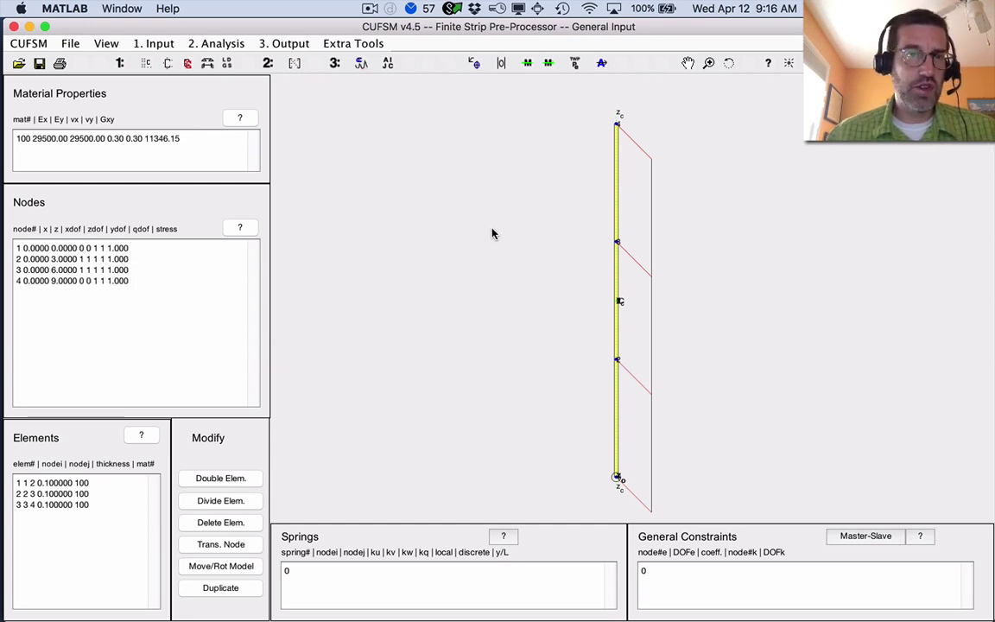
- Re-run the analysis for a single-minimum signature curve at length 9.0, factor 13.17, then return to the pre-processor
click(268, 62)
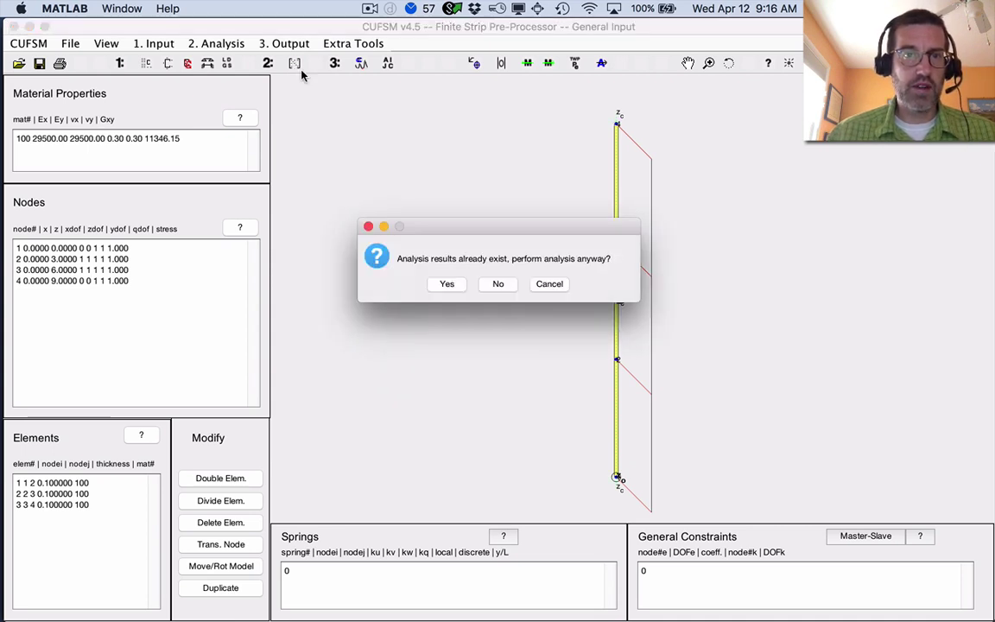
click(446, 284)
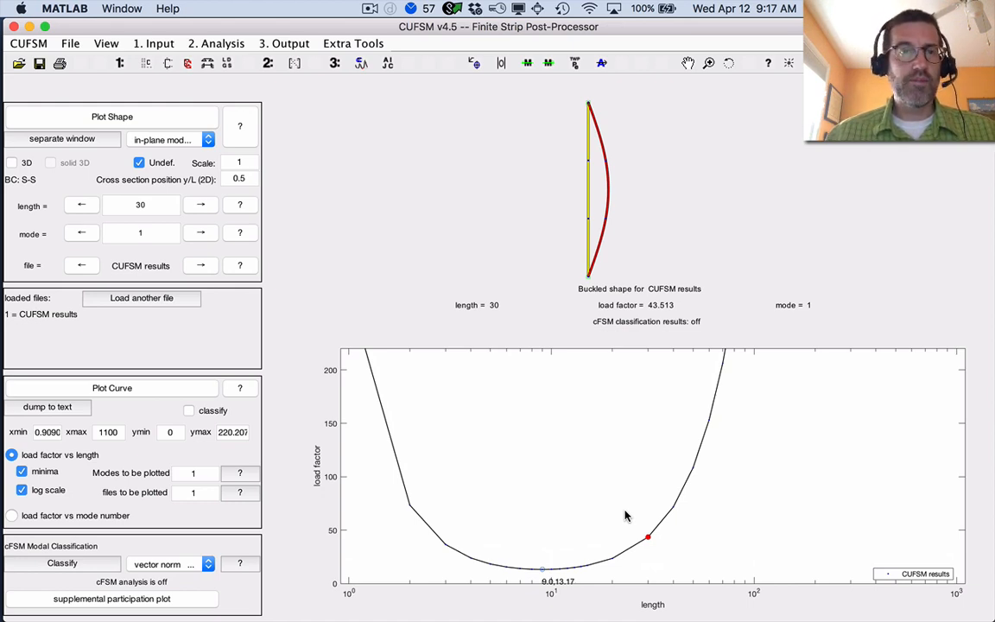
click(147, 63)
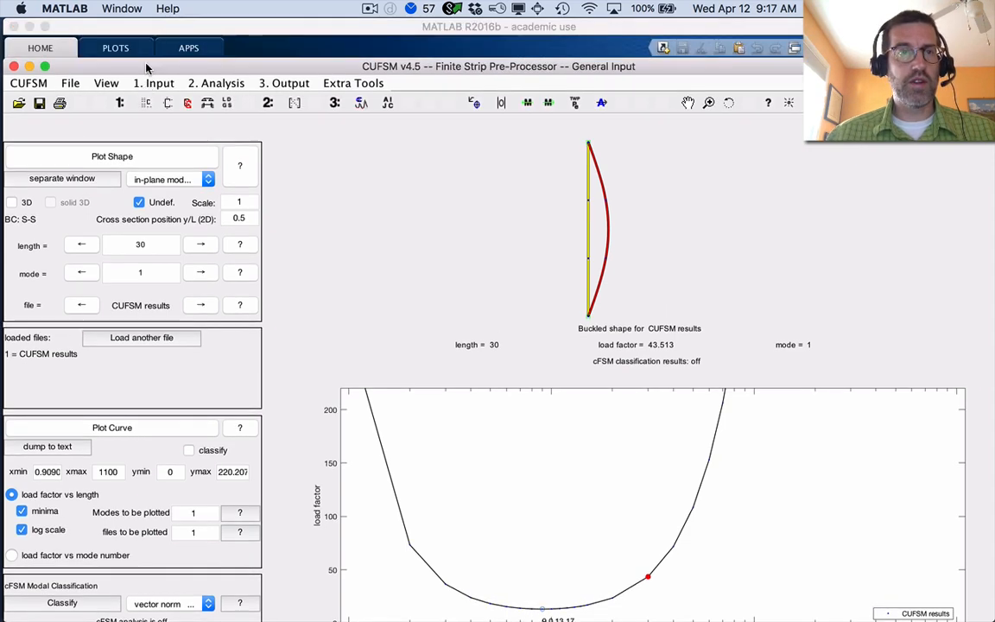